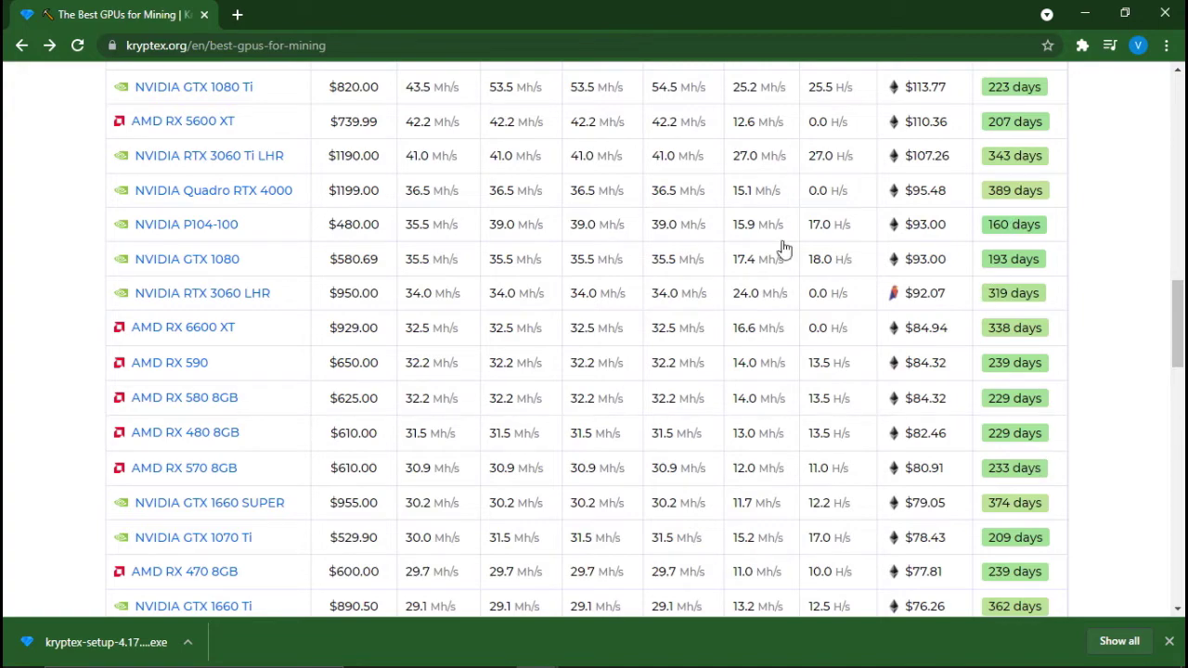
Scroll down the Best GPUs for Mining table, briefly highlighting its lower rows, then bring up Chrome's menu
{"action": "scroll", "coordinate": [418, 367], "scroll_direction": "down", "scroll_amount": 2}
{"action": "scroll", "coordinate": [418, 367], "scroll_direction": "down", "scroll_amount": 3}
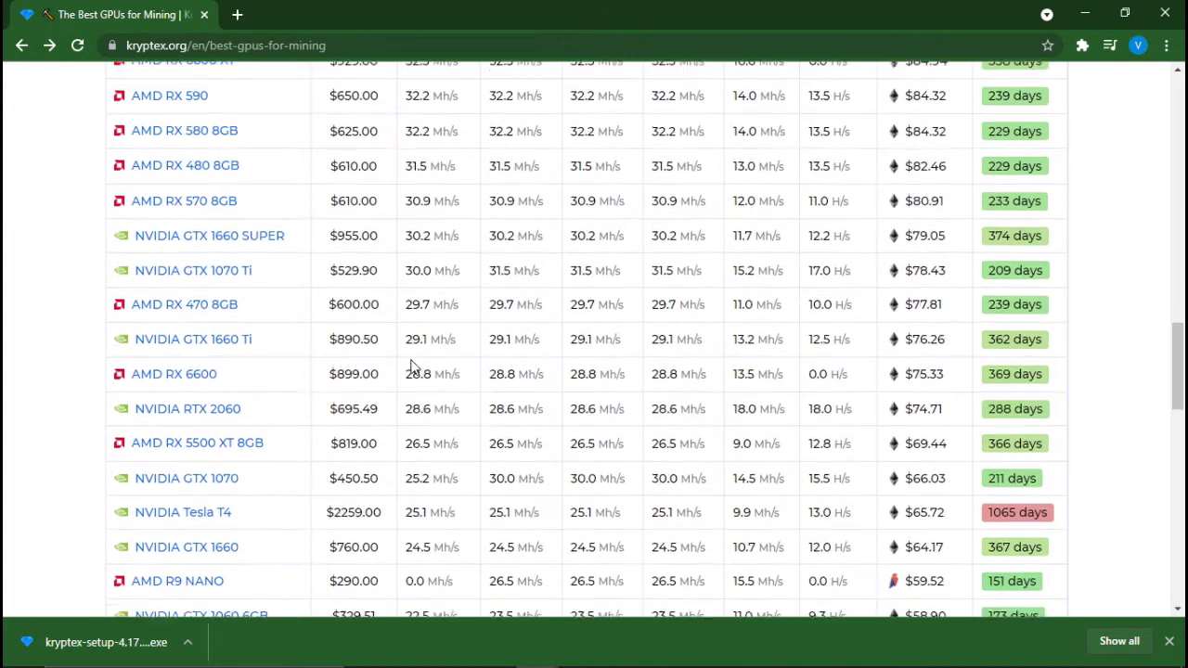
{"action": "scroll", "coordinate": [420, 367], "scroll_direction": "down", "scroll_amount": 2}
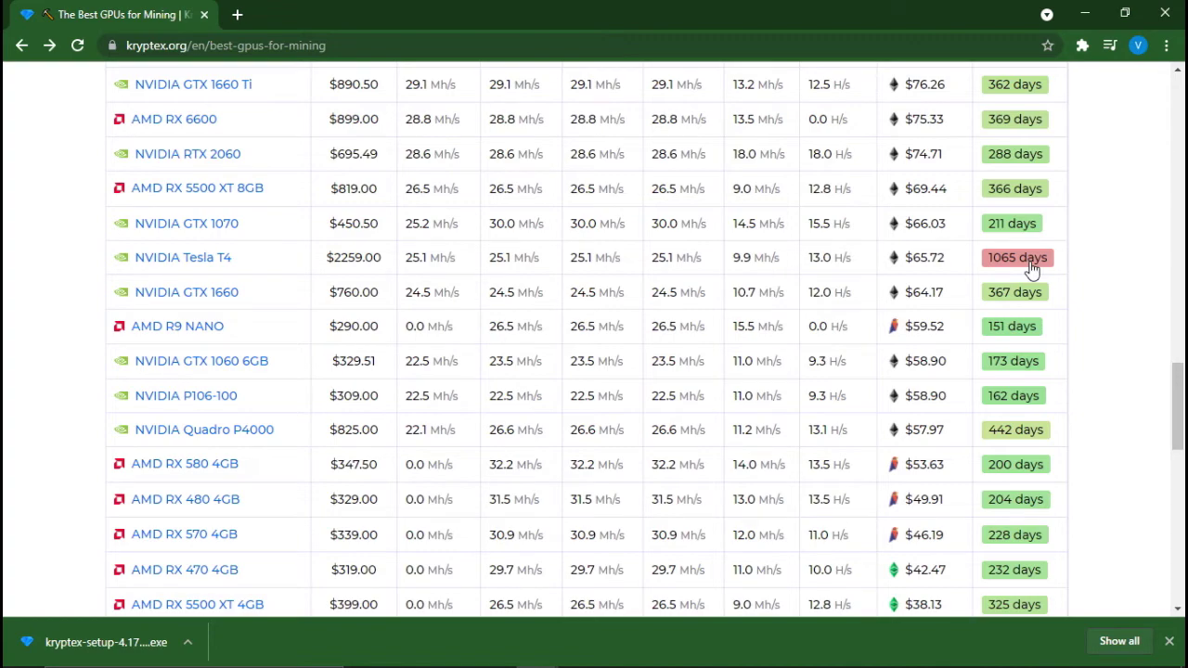
{"action": "scroll", "coordinate": [917, 502], "scroll_direction": "down", "scroll_amount": 5}
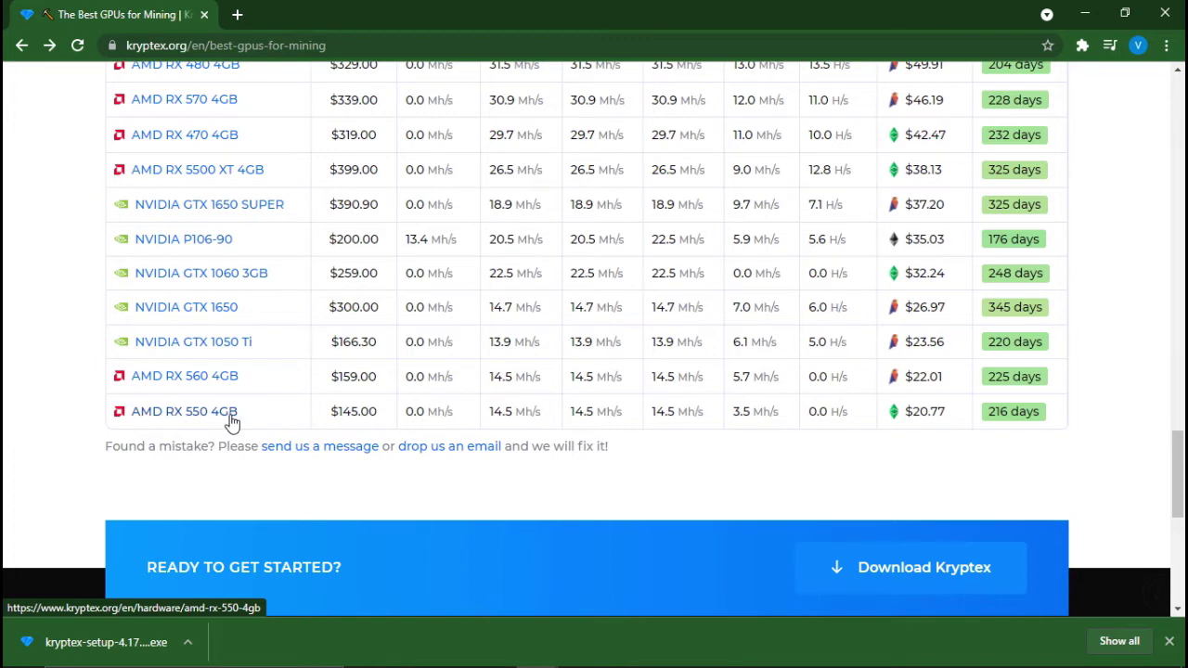
{"action": "left_click_drag", "start_coordinate": [45, 417], "coordinate": [177, 424]}
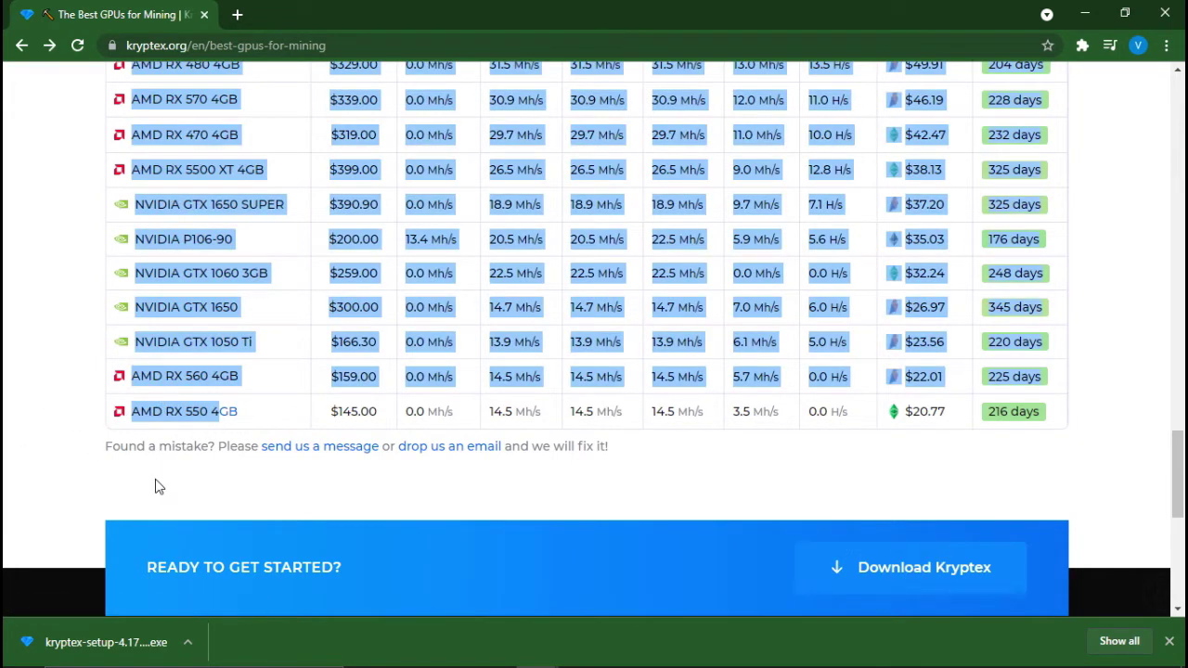
{"action": "left_click", "coordinate": [154, 486]}
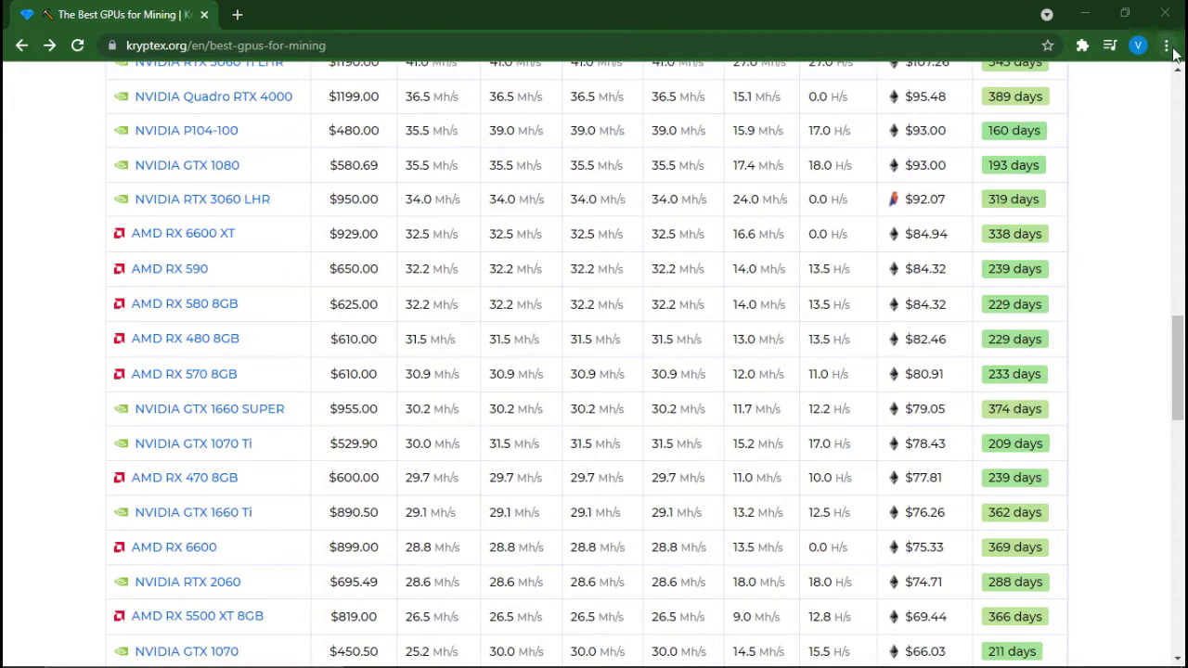
{"action": "left_click", "coordinate": [1167, 45]}
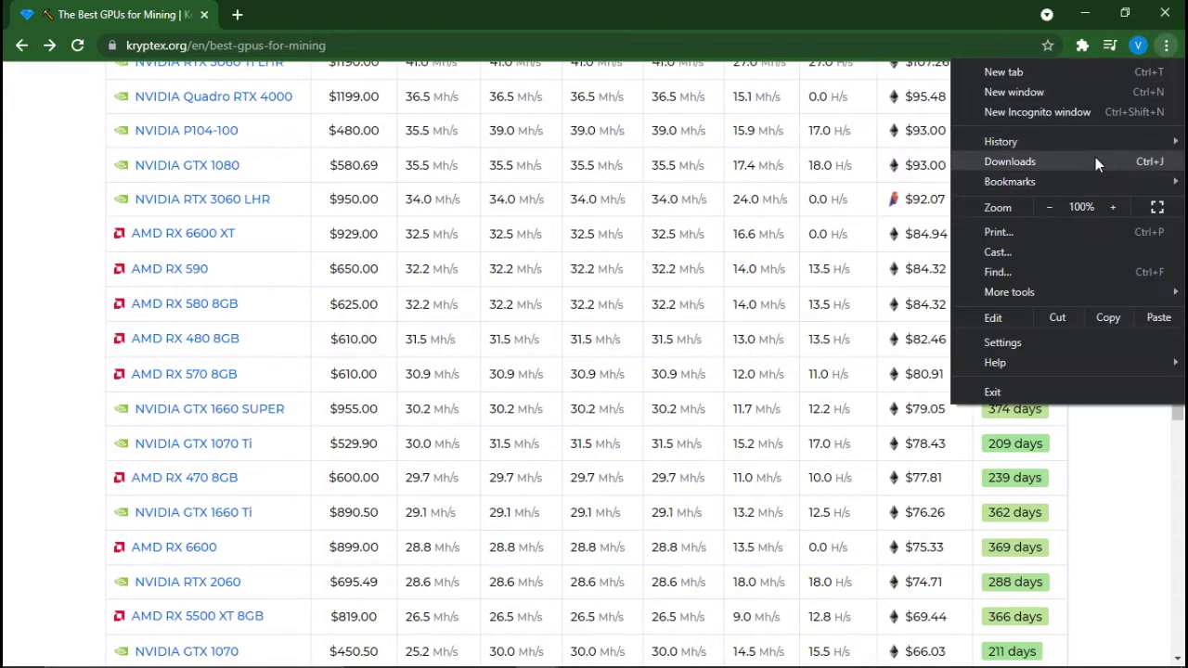
Run the downloaded kryptex-setup installer and sign in with the account e-mail and password
{"action": "left_click", "coordinate": [1096, 159]}
{"action": "left_click", "coordinate": [455, 194]}
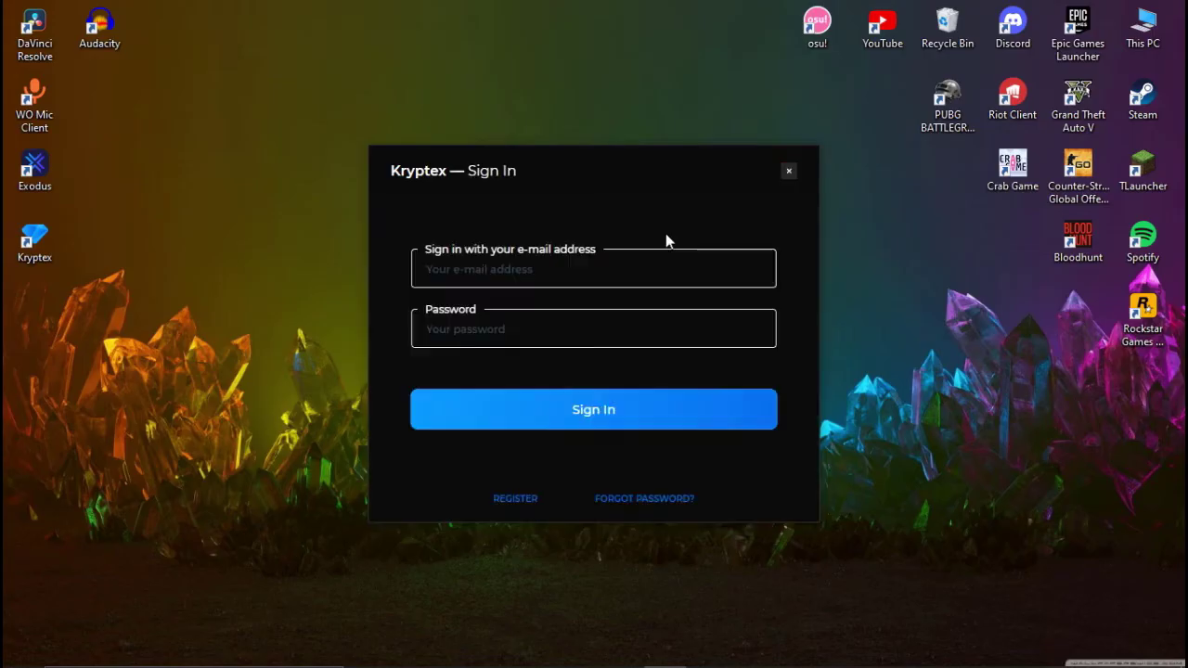
{"action": "left_click", "coordinate": [639, 283]}
{"action": "key", "text": "Tab"}
{"action": "type", "text": "*******"}
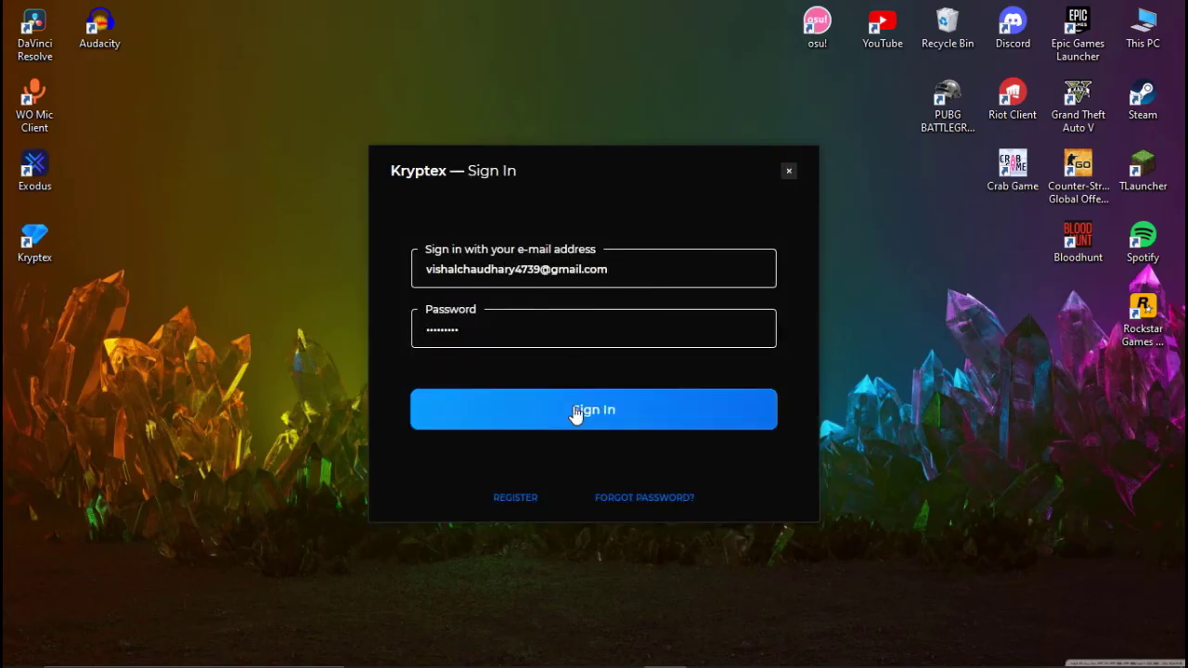
{"action": "left_click", "coordinate": [568, 399]}
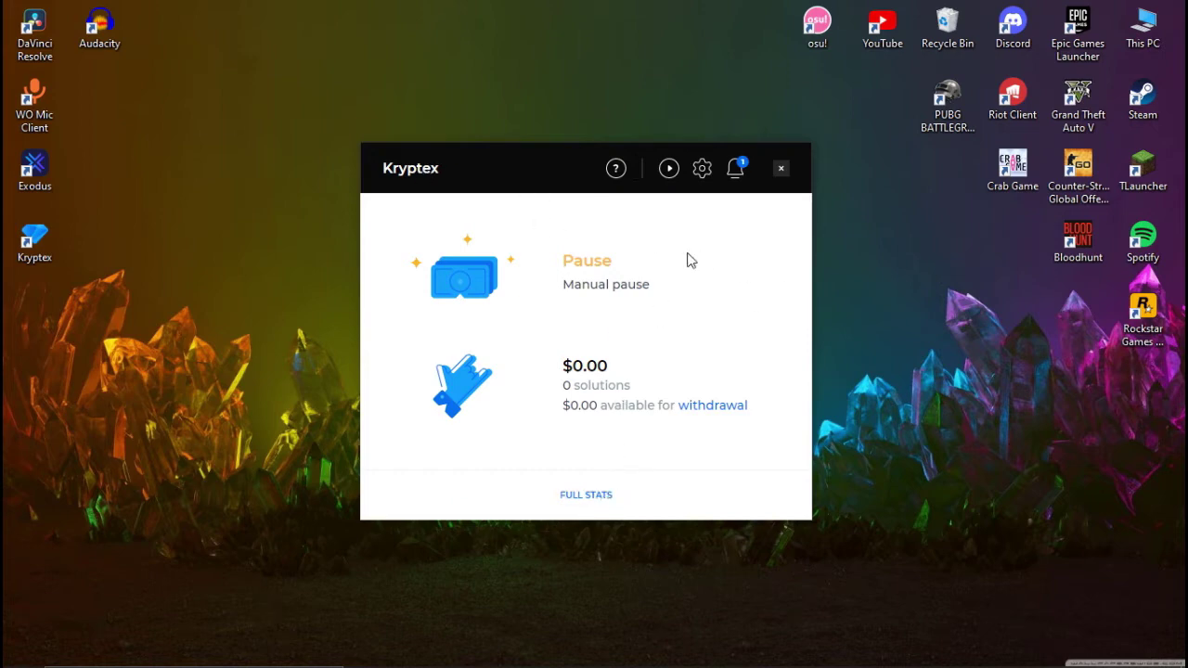
Check the Kryptex notifications and return to the miner dashboard
{"action": "left_click_drag", "start_coordinate": [707, 176], "coordinate": [719, 208]}
{"action": "left_click", "coordinate": [735, 168]}
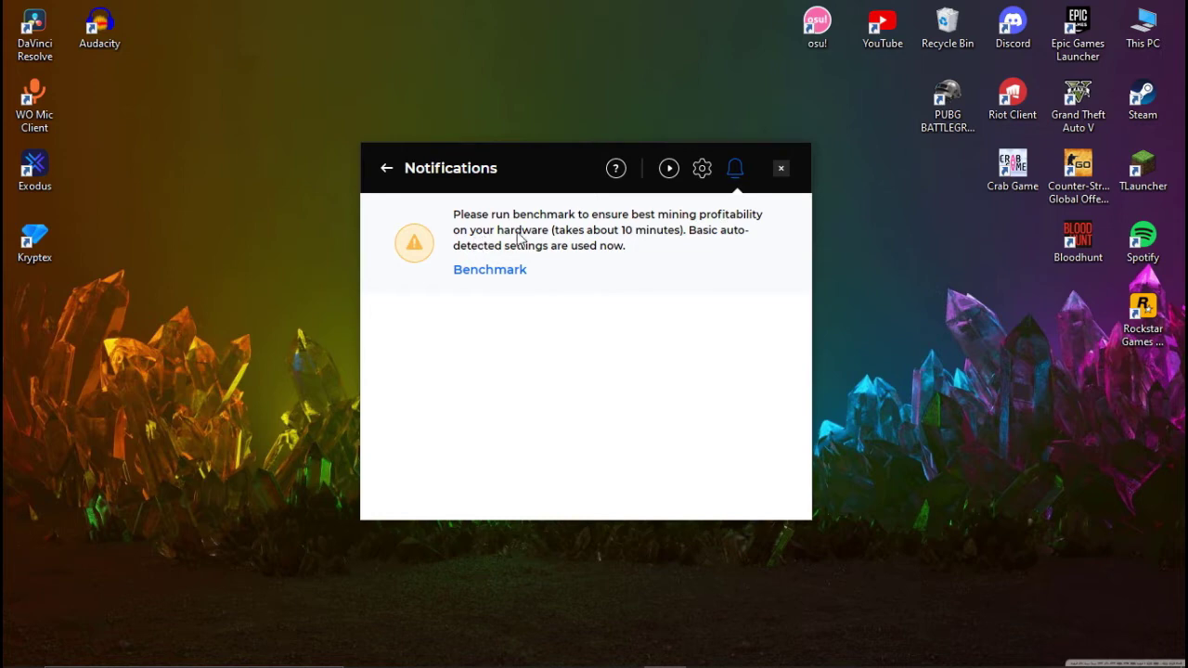
{"action": "left_click", "coordinate": [384, 169]}
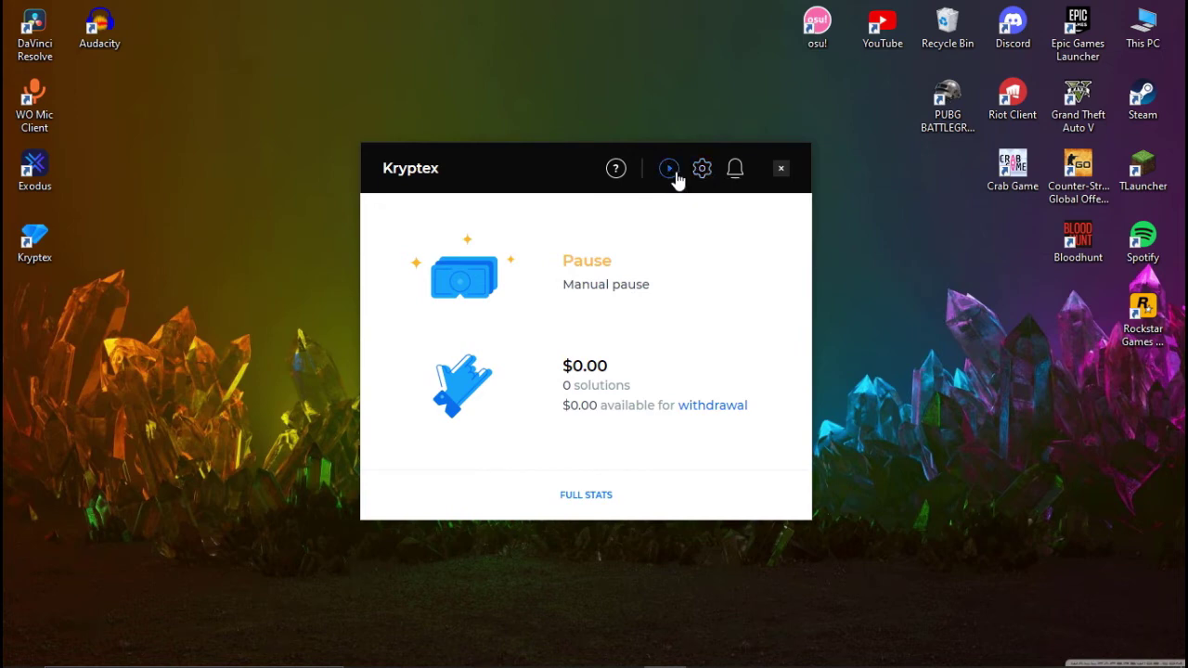
In mining settings, enable Start with Windows, leave Use CPU off, and tick Pro mode
{"action": "left_click", "coordinate": [702, 174]}
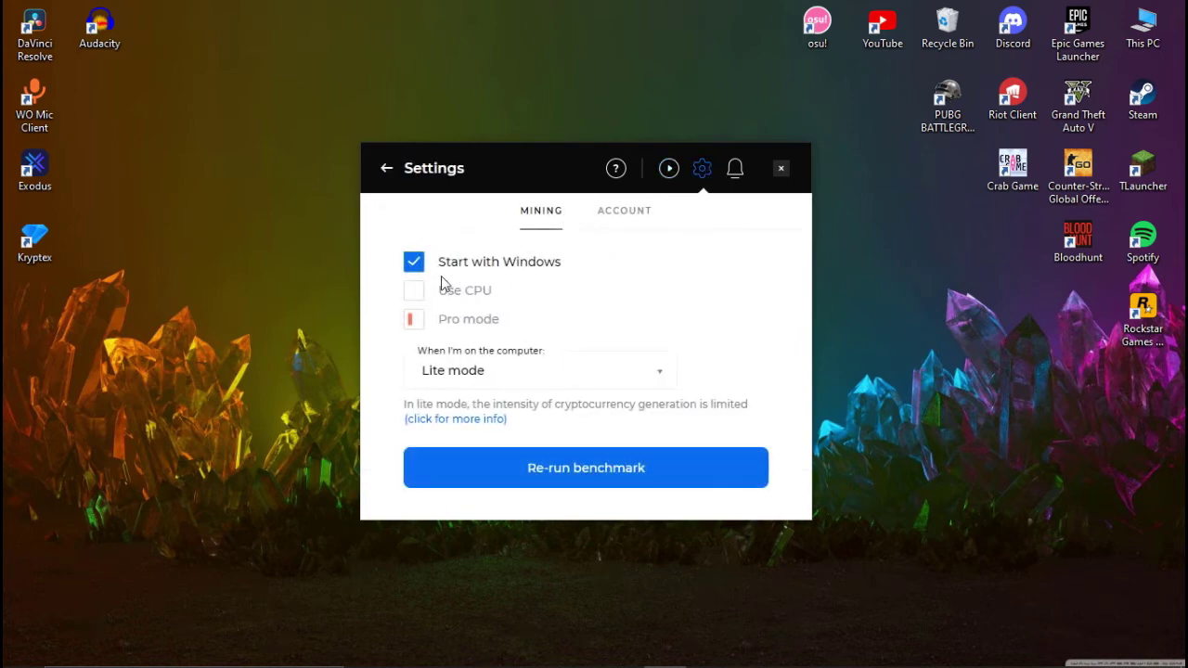
{"action": "left_click", "coordinate": [414, 290]}
{"action": "left_click", "coordinate": [417, 290]}
{"action": "left_click", "coordinate": [418, 264]}
{"action": "left_click", "coordinate": [418, 290]}
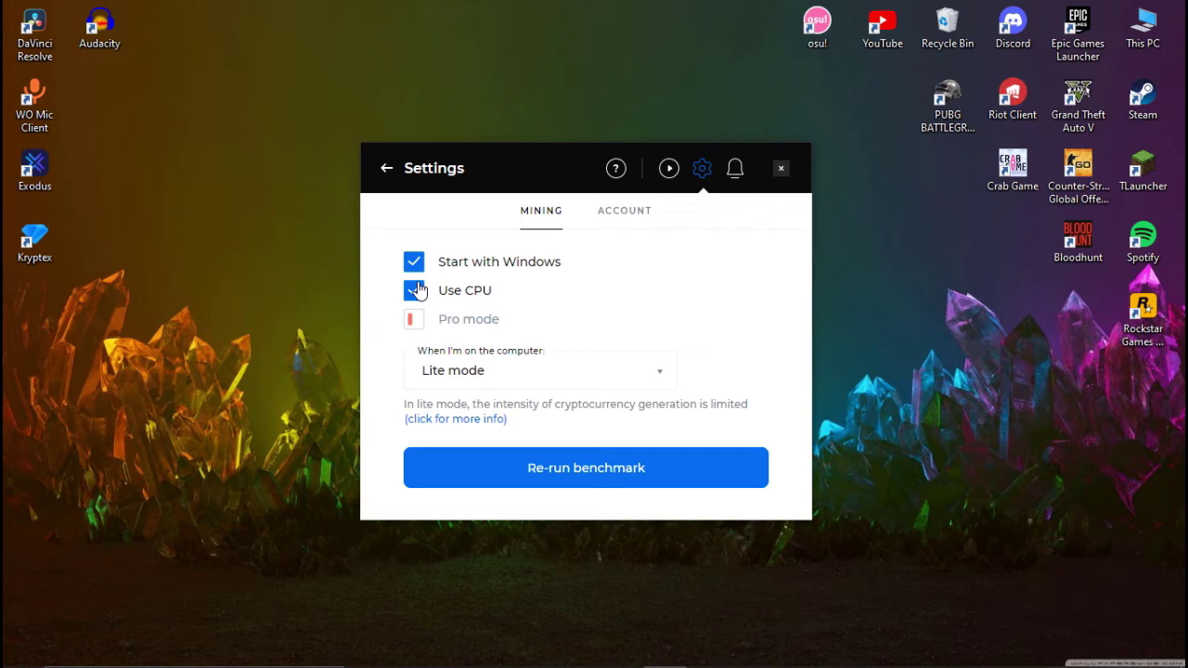
{"action": "left_click", "coordinate": [417, 291]}
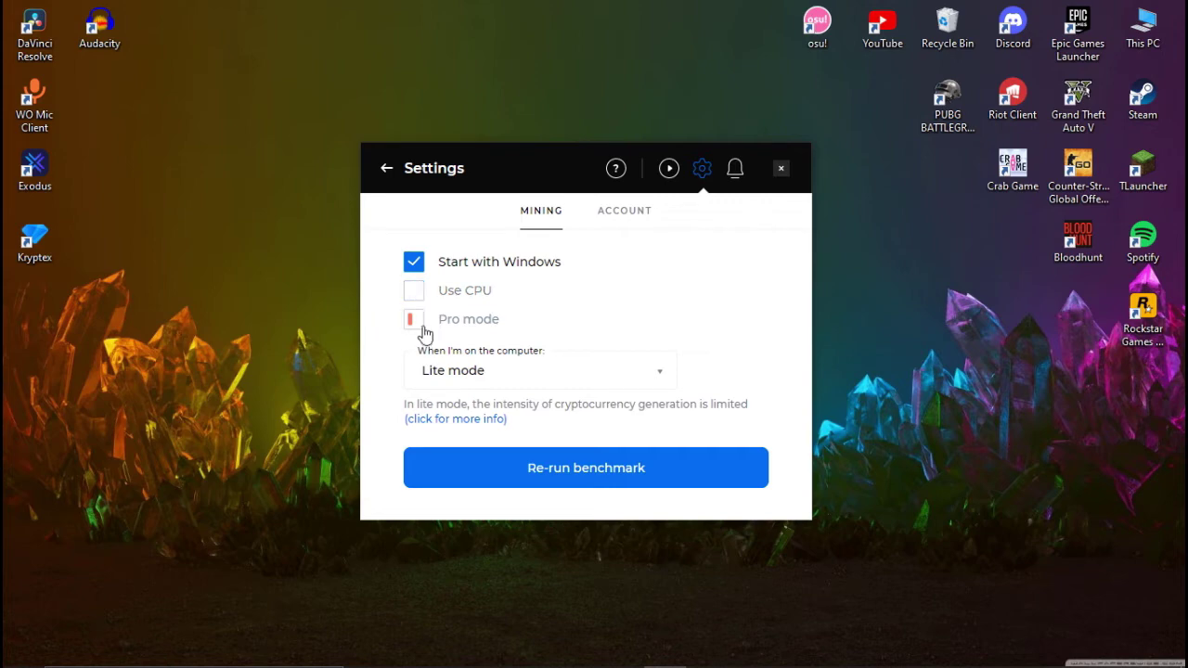
{"action": "left_click", "coordinate": [420, 325]}
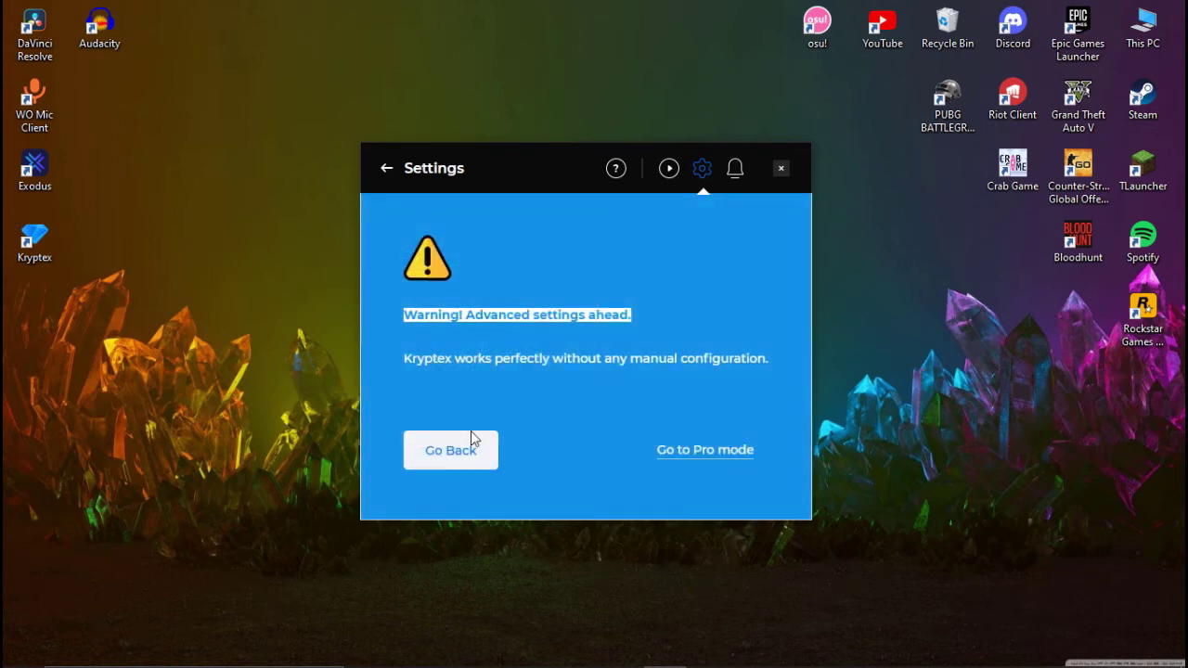
Confirm the switch to Pro mode and scroll through the advanced mining settings
{"action": "left_click", "coordinate": [748, 455]}
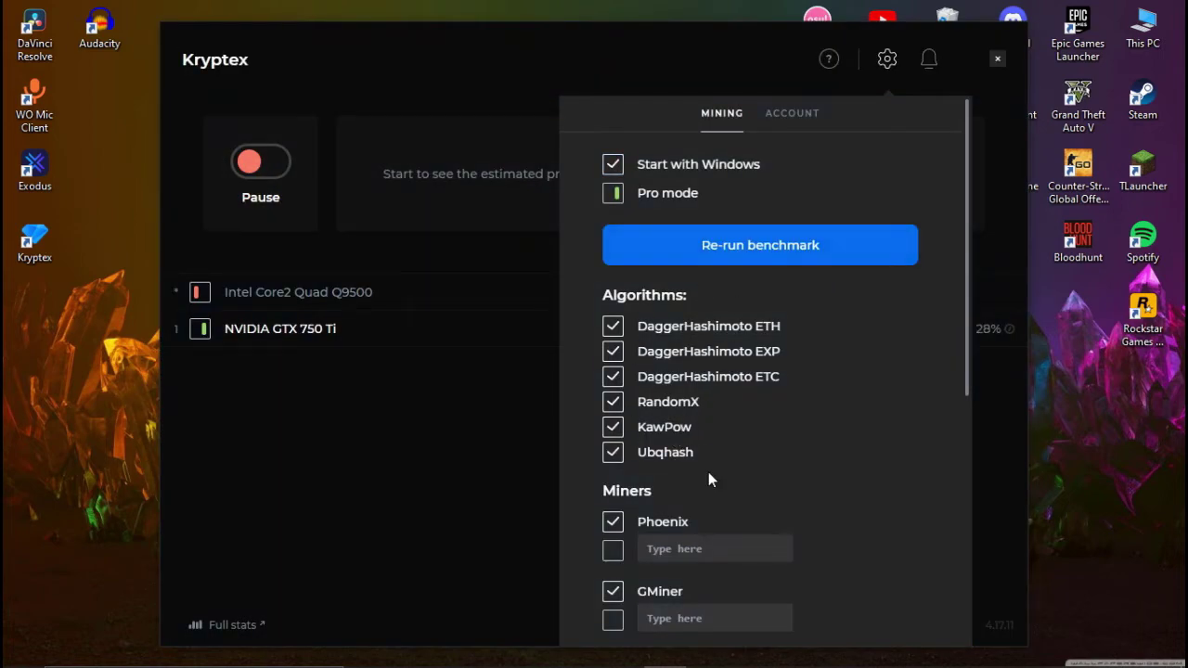
{"action": "scroll", "coordinate": [671, 372], "scroll_direction": "down", "scroll_amount": 1}
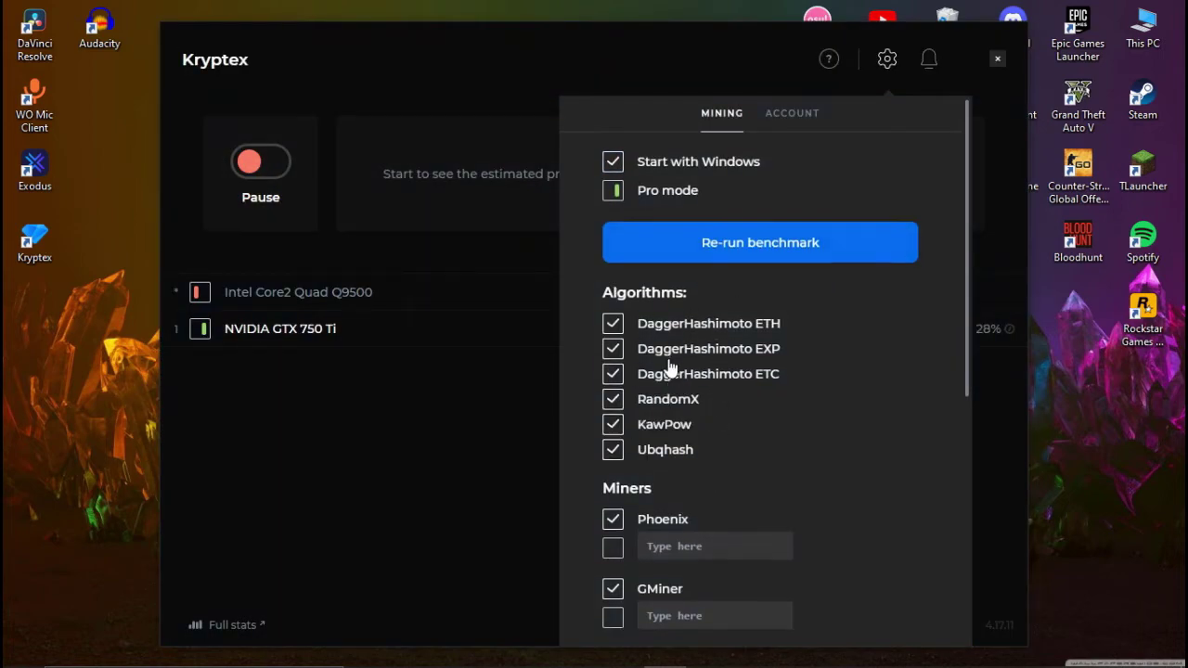
{"action": "scroll", "coordinate": [736, 442], "scroll_direction": "up", "scroll_amount": 1}
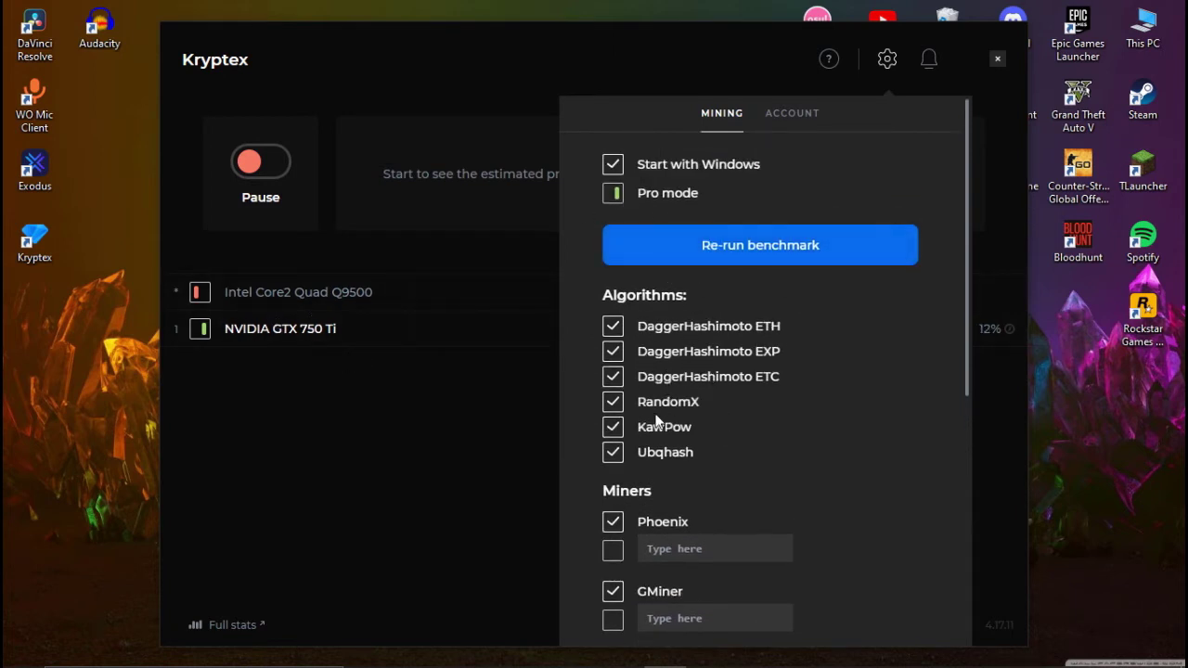
{"action": "scroll", "coordinate": [674, 491], "scroll_direction": "down", "scroll_amount": 5}
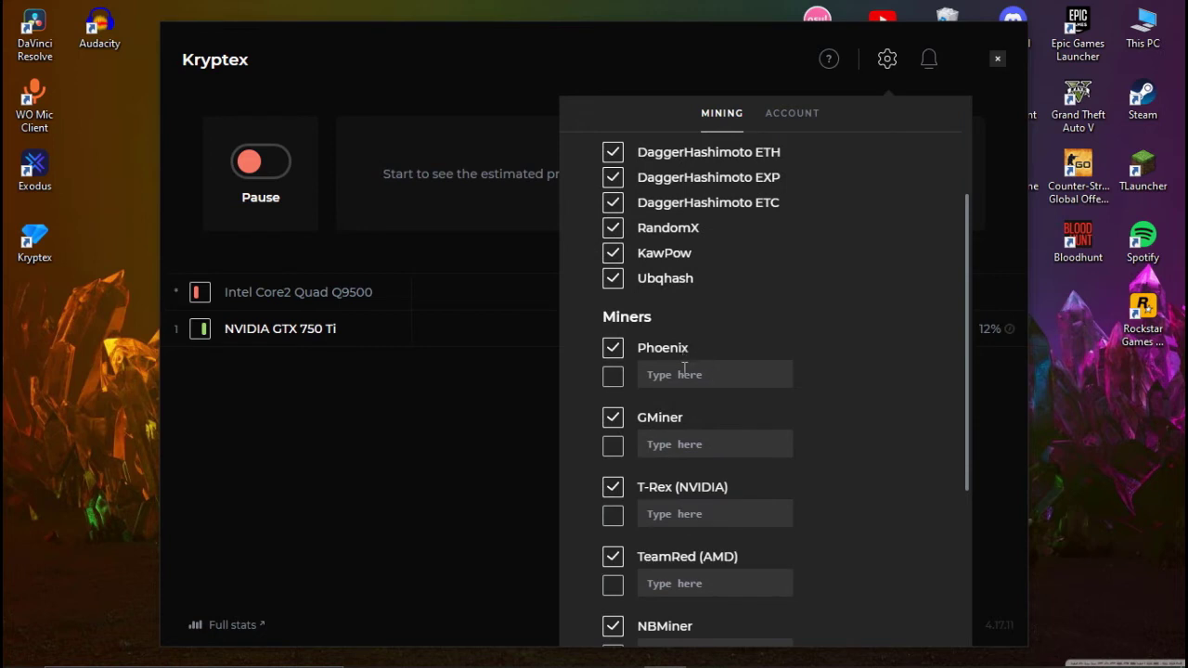
{"action": "scroll", "coordinate": [713, 434], "scroll_direction": "down", "scroll_amount": 5}
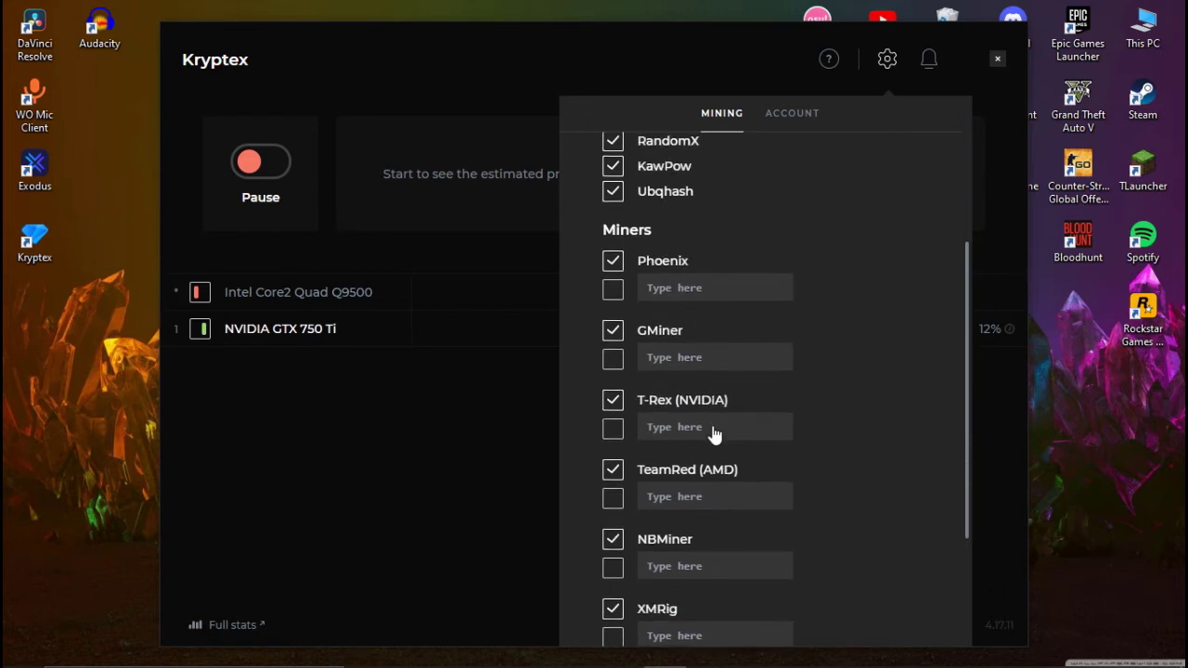
{"action": "scroll", "coordinate": [713, 435], "scroll_direction": "down", "scroll_amount": 3}
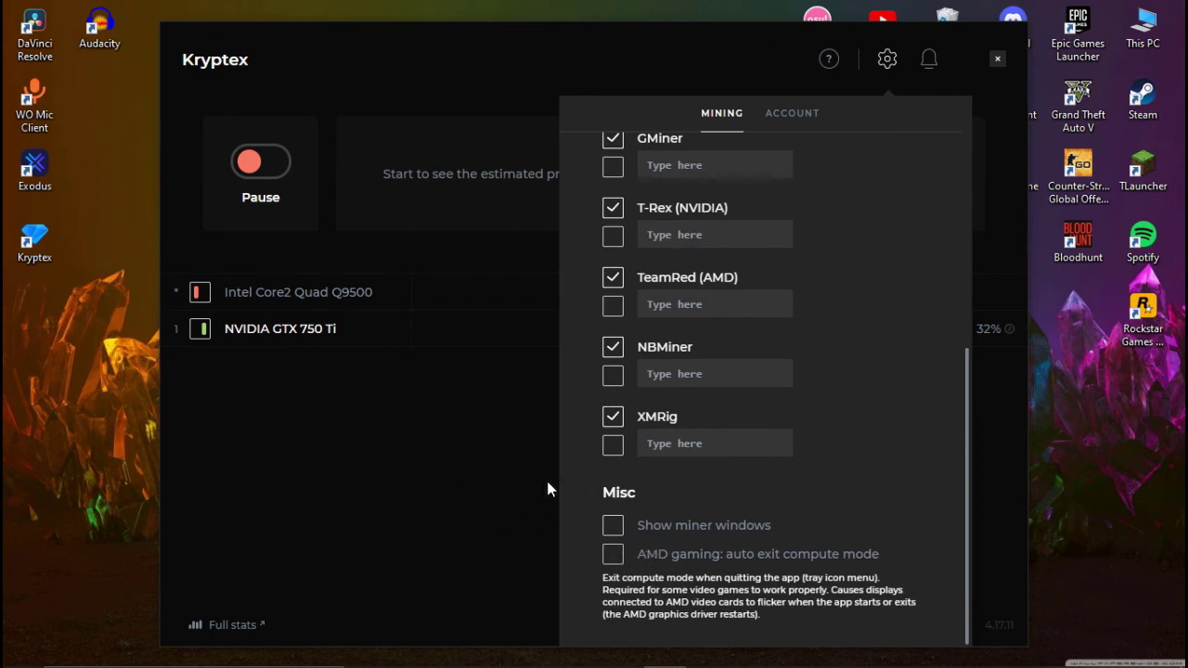
Leave Show miner windows off, untick the TeamRed (AMD) miner, and close the settings
{"action": "left_click", "coordinate": [620, 540]}
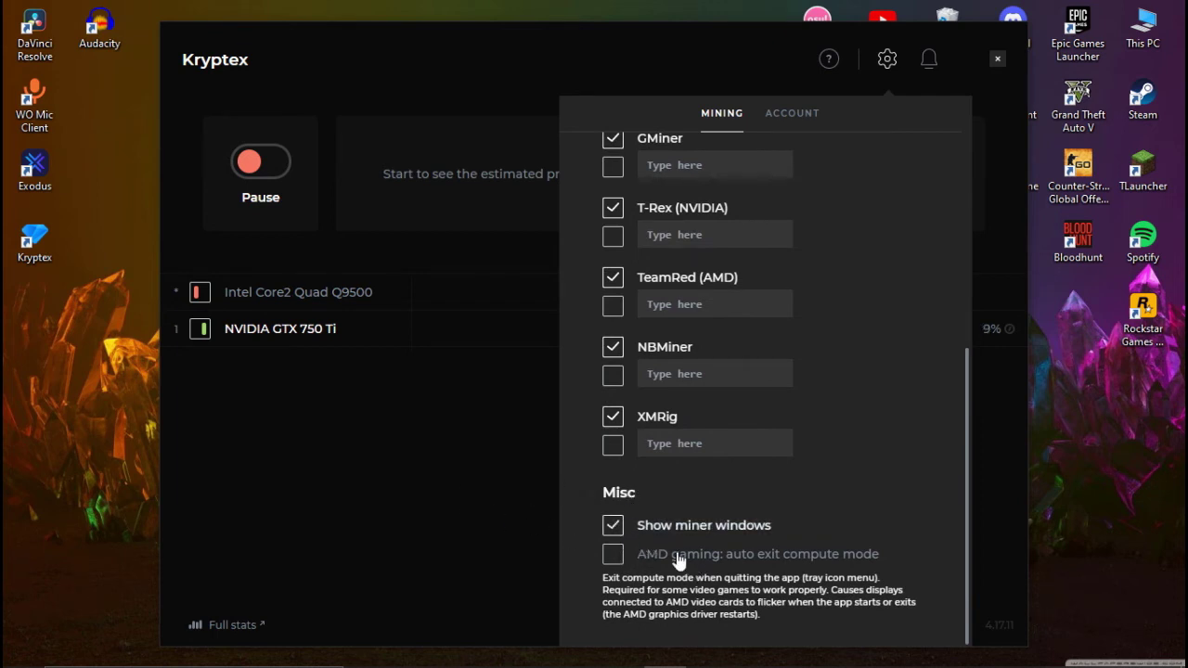
{"action": "left_click", "coordinate": [620, 540]}
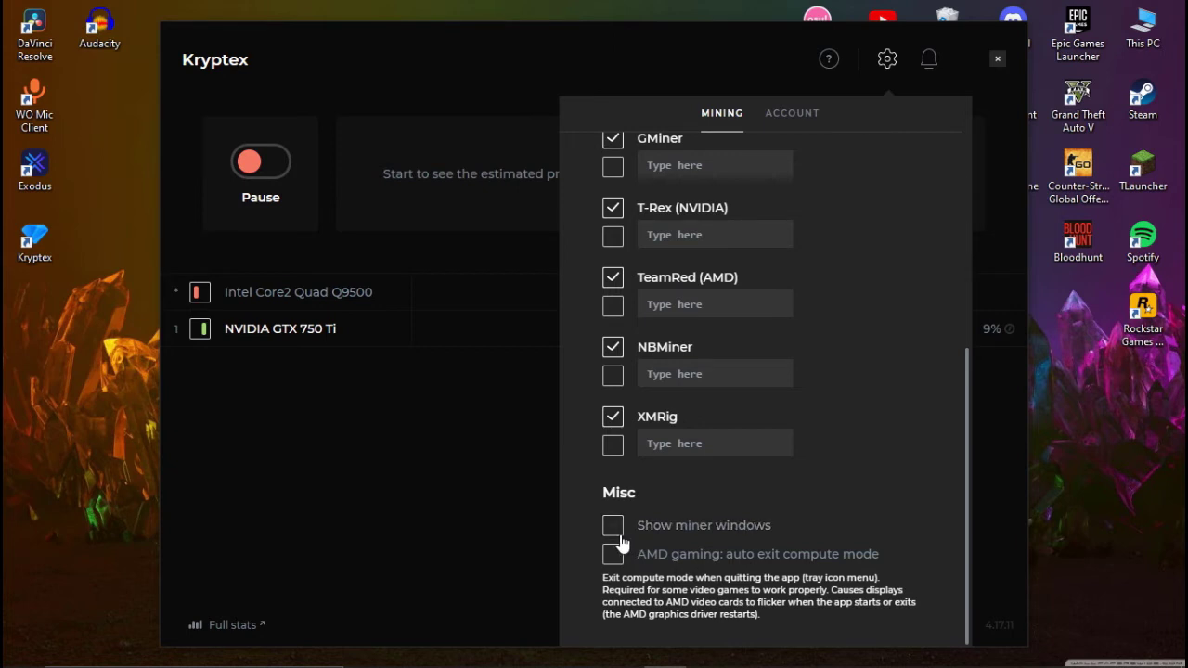
{"action": "left_click", "coordinate": [614, 280]}
{"action": "scroll", "coordinate": [624, 392], "scroll_direction": "up", "scroll_amount": 1}
{"action": "scroll", "coordinate": [624, 393], "scroll_direction": "up", "scroll_amount": 1}
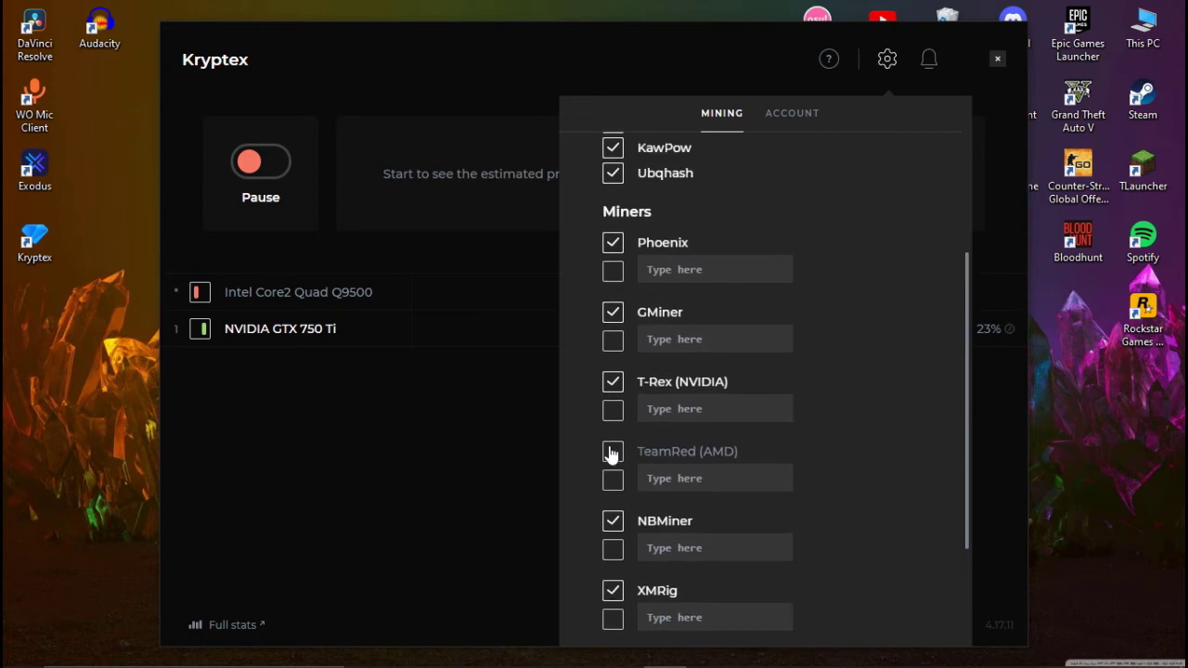
{"action": "left_click", "coordinate": [525, 471]}
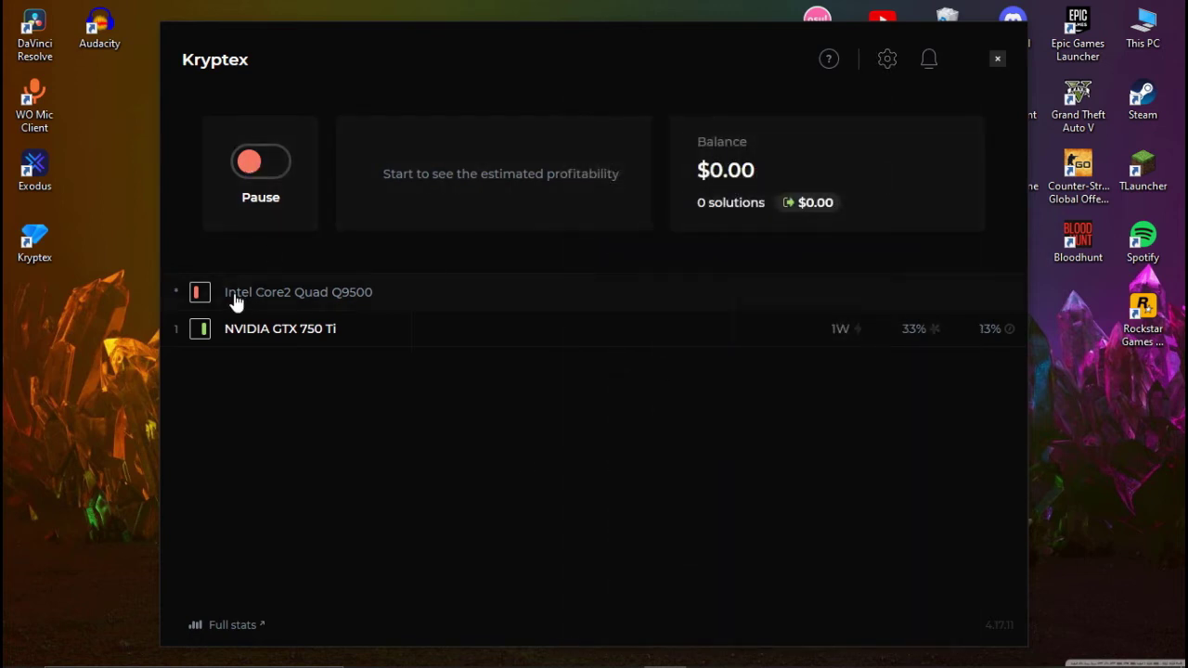
Keep the Intel Core2 Quad CPU disabled and the GTX 750 Ti enabled, then start mining
{"action": "left_click", "coordinate": [200, 293]}
{"action": "left_click", "coordinate": [200, 293]}
{"action": "left_click", "coordinate": [202, 331]}
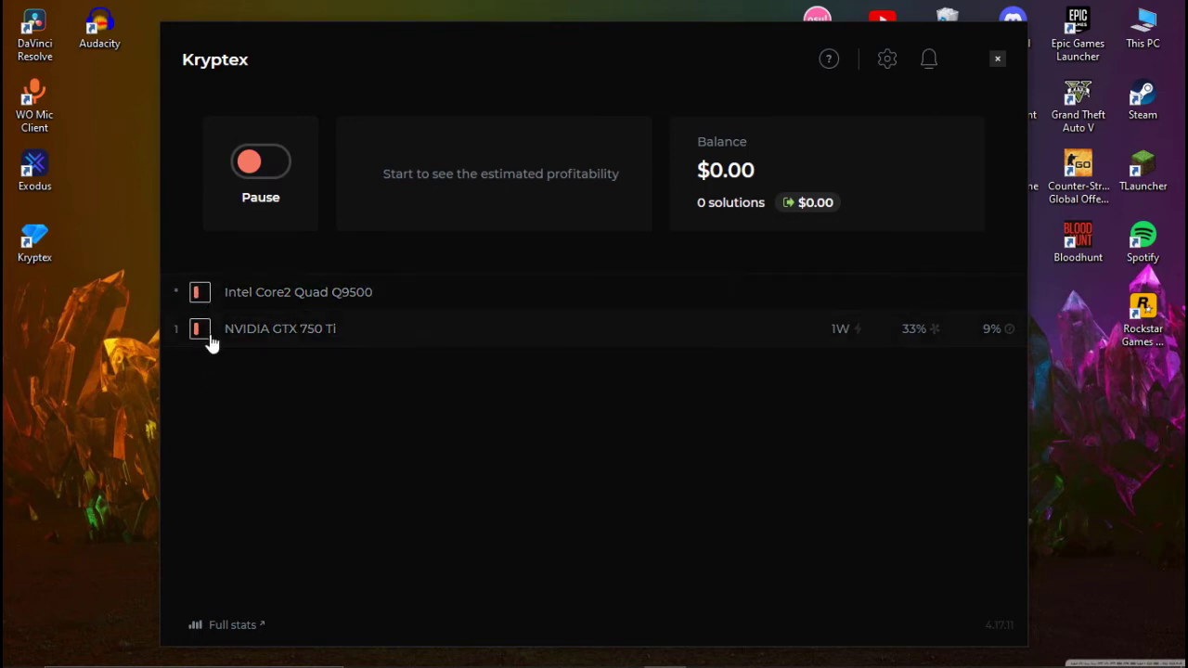
{"action": "left_click", "coordinate": [206, 333]}
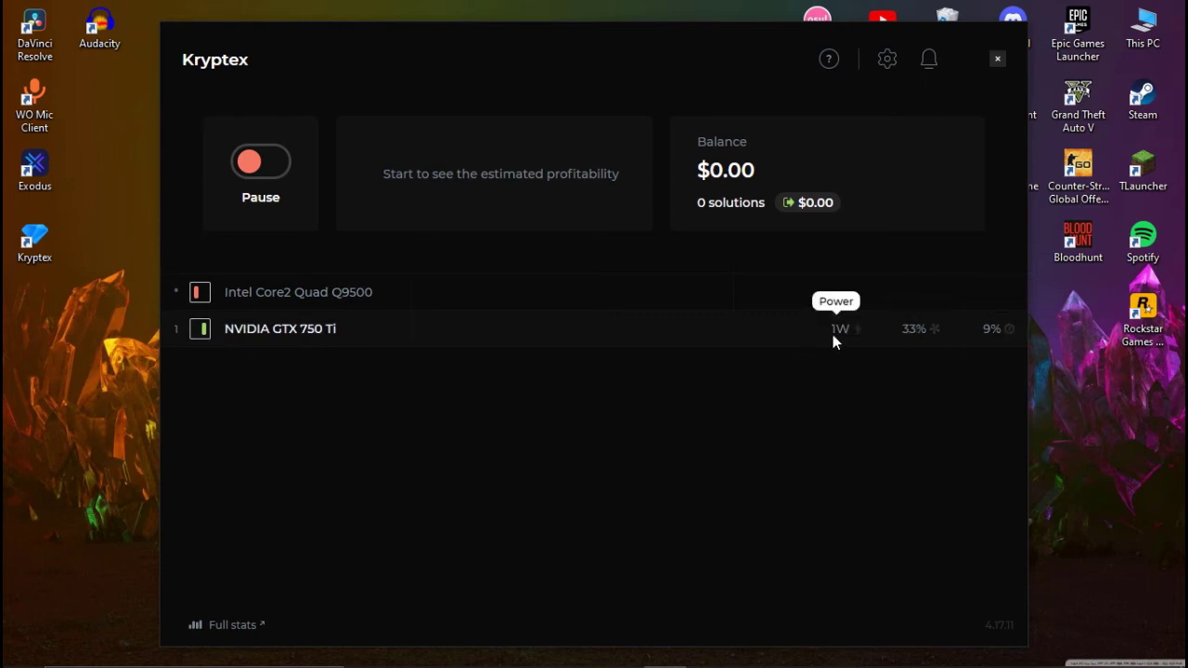
{"action": "left_click", "coordinate": [251, 164]}
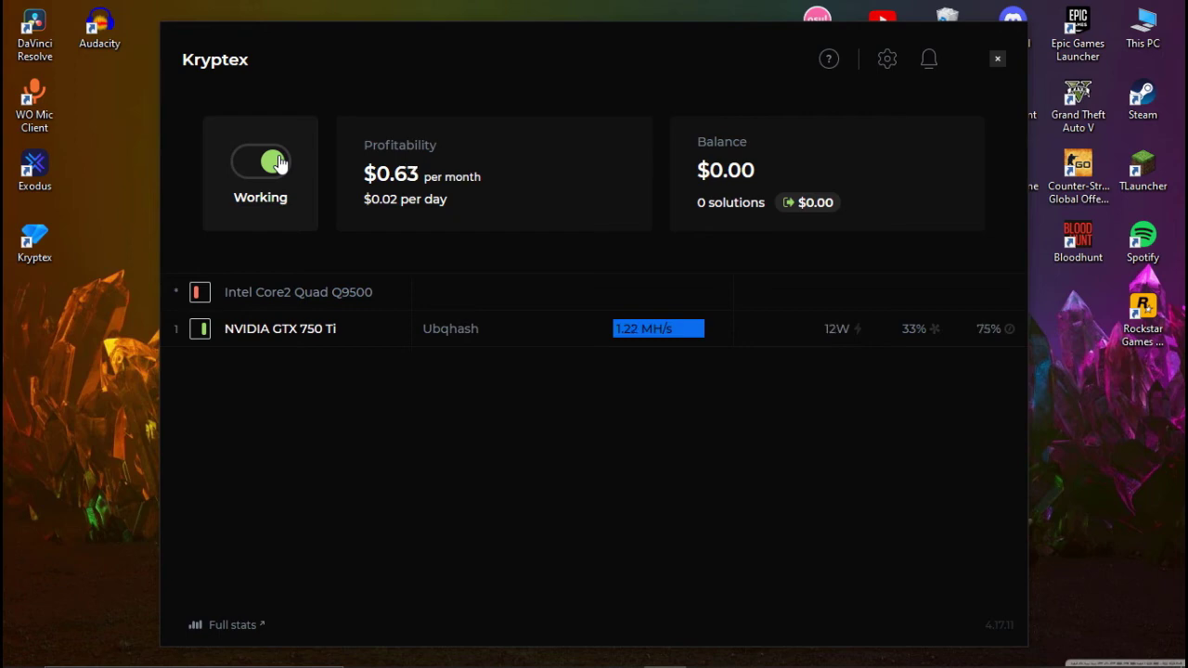
Pause mining, check GPU 0 usage in Task Manager, then open the $0.00 Bitcoin payout request
{"action": "left_click", "coordinate": [274, 163]}
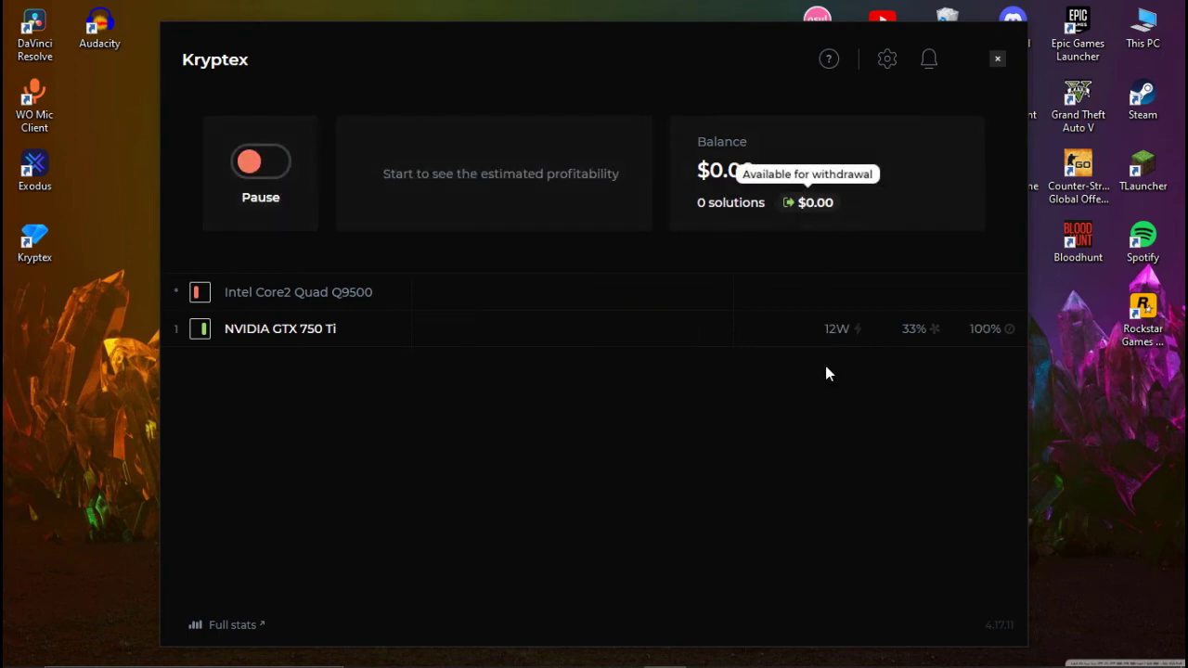
{"action": "left_click", "coordinate": [641, 659]}
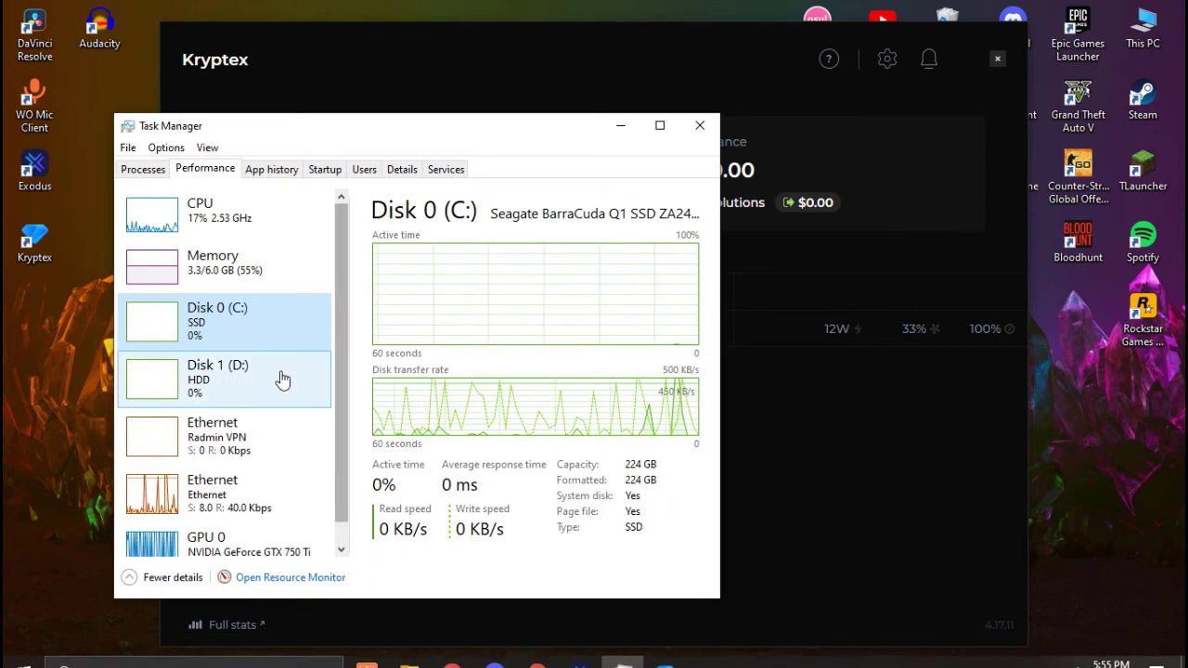
{"action": "scroll", "coordinate": [238, 520], "scroll_direction": "down", "scroll_amount": 1}
{"action": "left_click", "coordinate": [239, 519]}
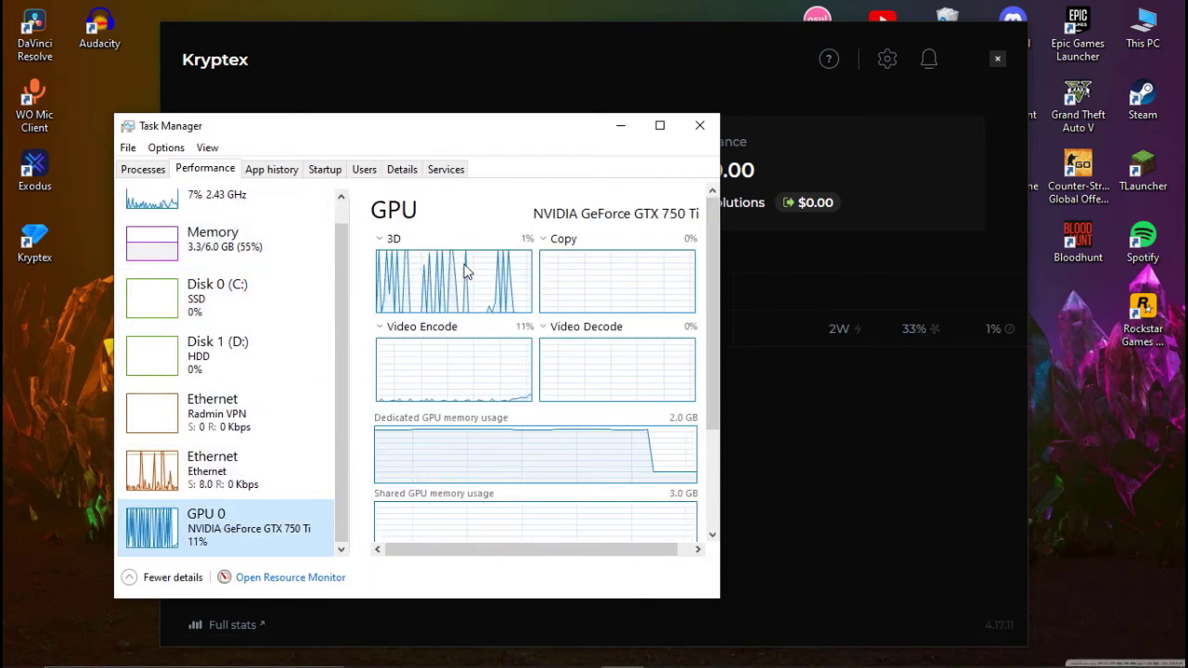
{"action": "left_click", "coordinate": [621, 126]}
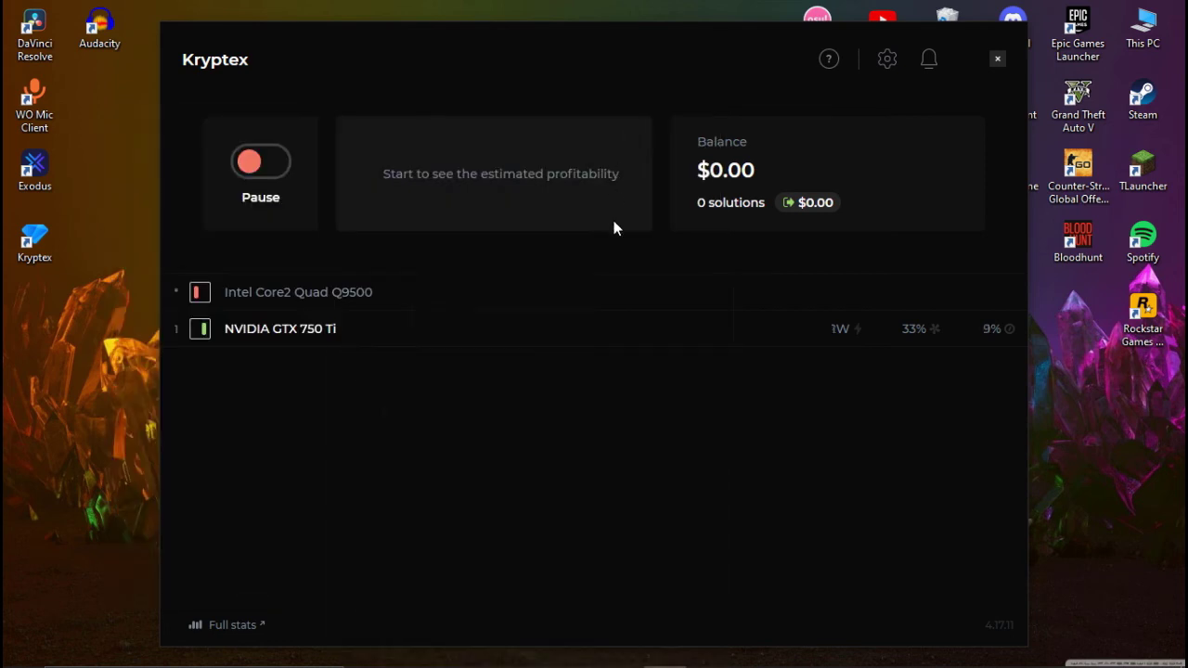
{"action": "left_click", "coordinate": [814, 206]}
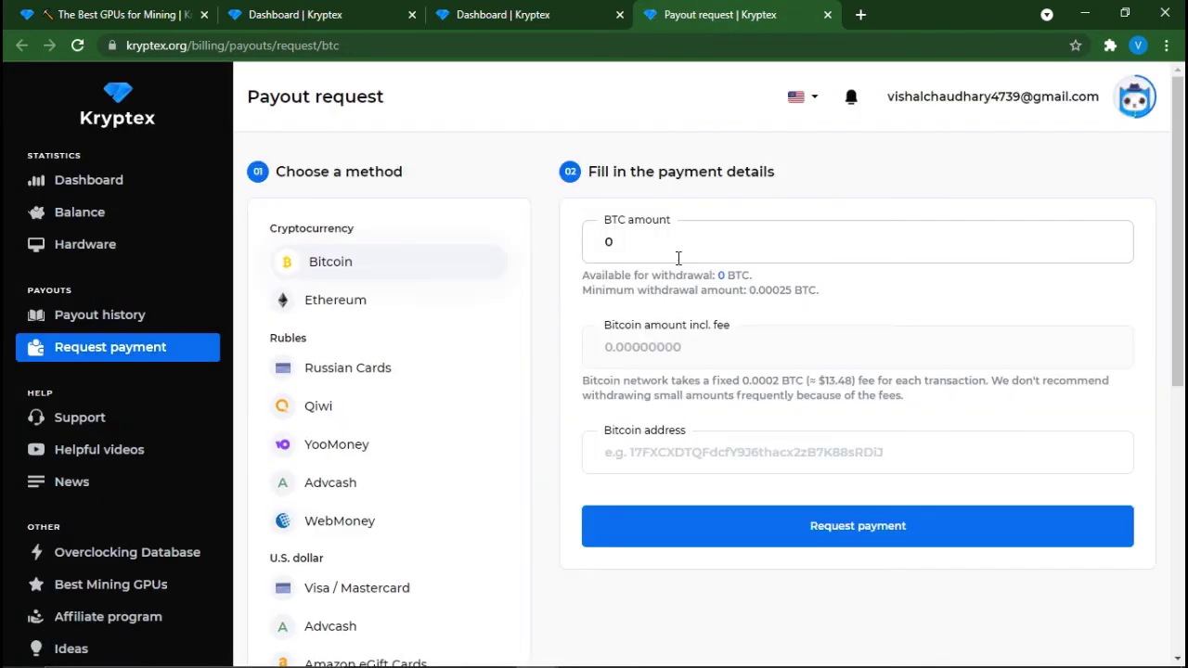
Look up the Bitcoin Cash receiving address in the Exodus wallet for the payout address field
{"action": "left_click", "coordinate": [710, 469]}
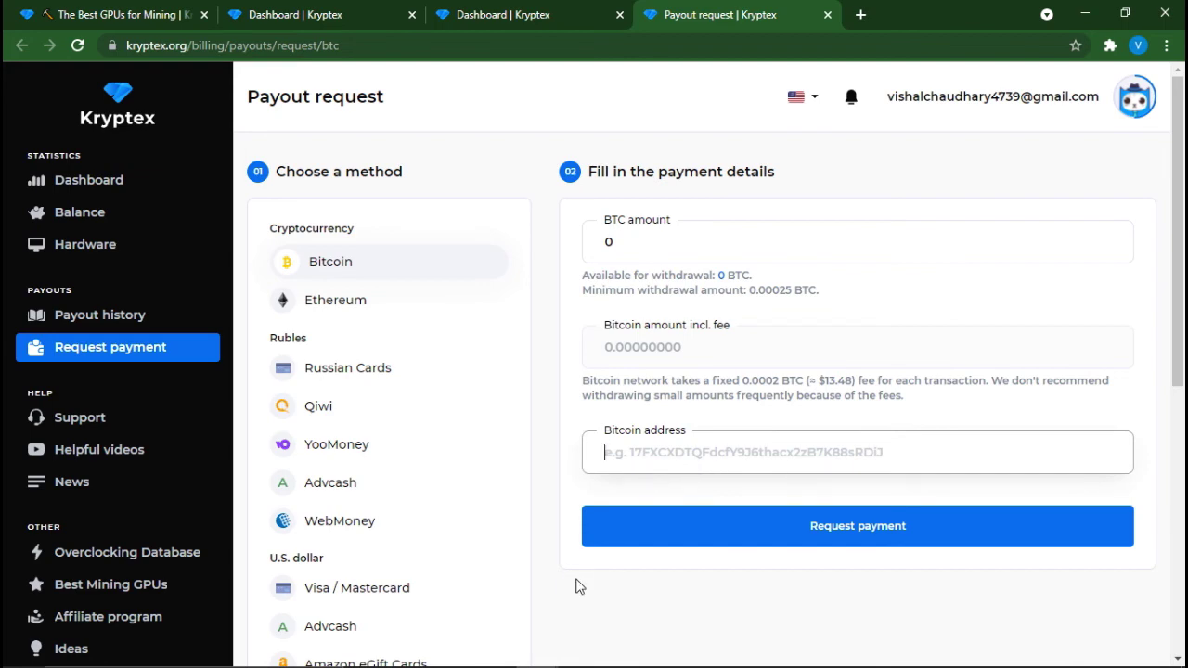
{"action": "left_click", "coordinate": [579, 660]}
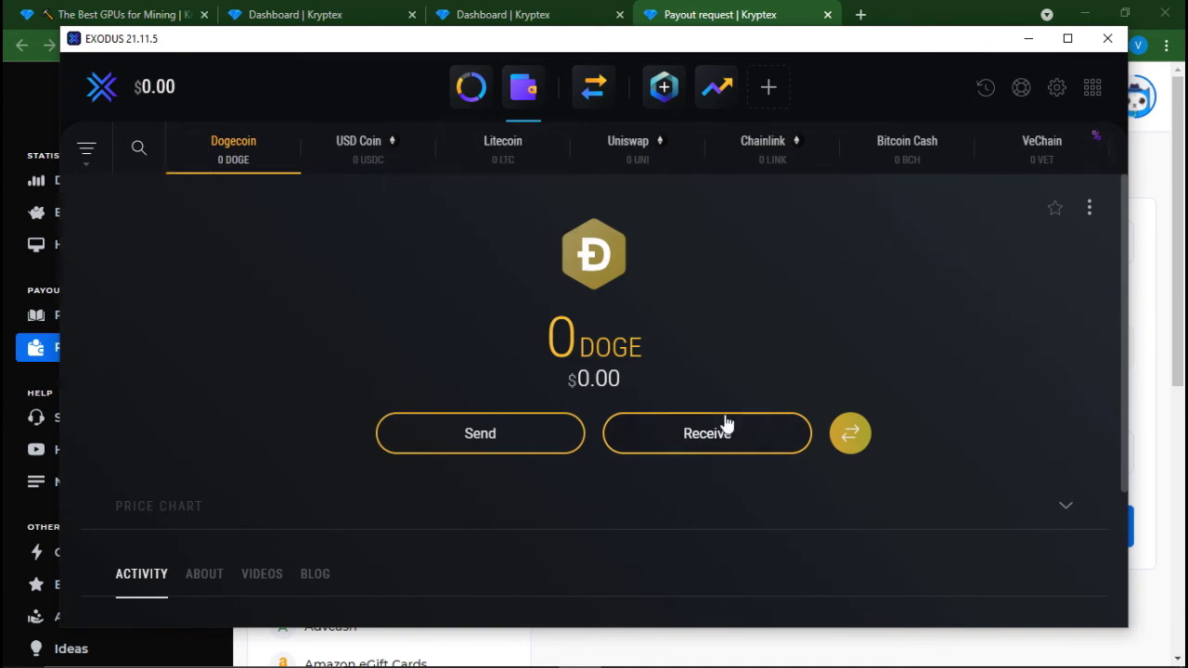
{"action": "left_click", "coordinate": [868, 158]}
{"action": "left_click", "coordinate": [773, 450]}
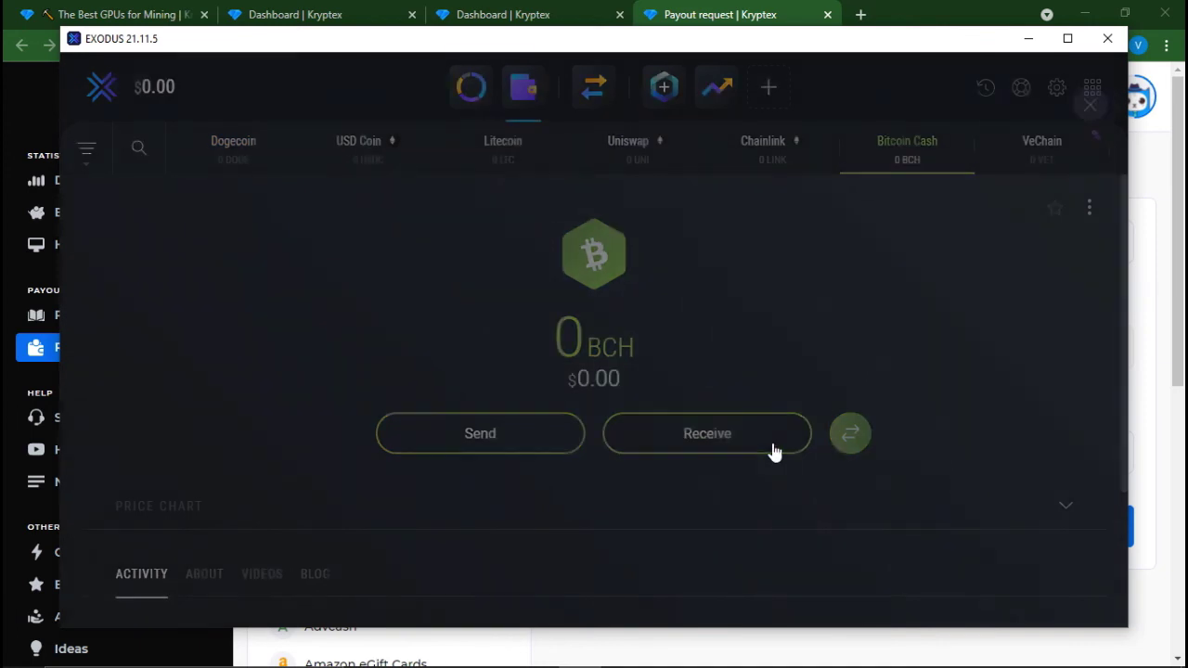
{"action": "left_click", "coordinate": [1077, 106]}
{"action": "left_click", "coordinate": [1028, 38]}
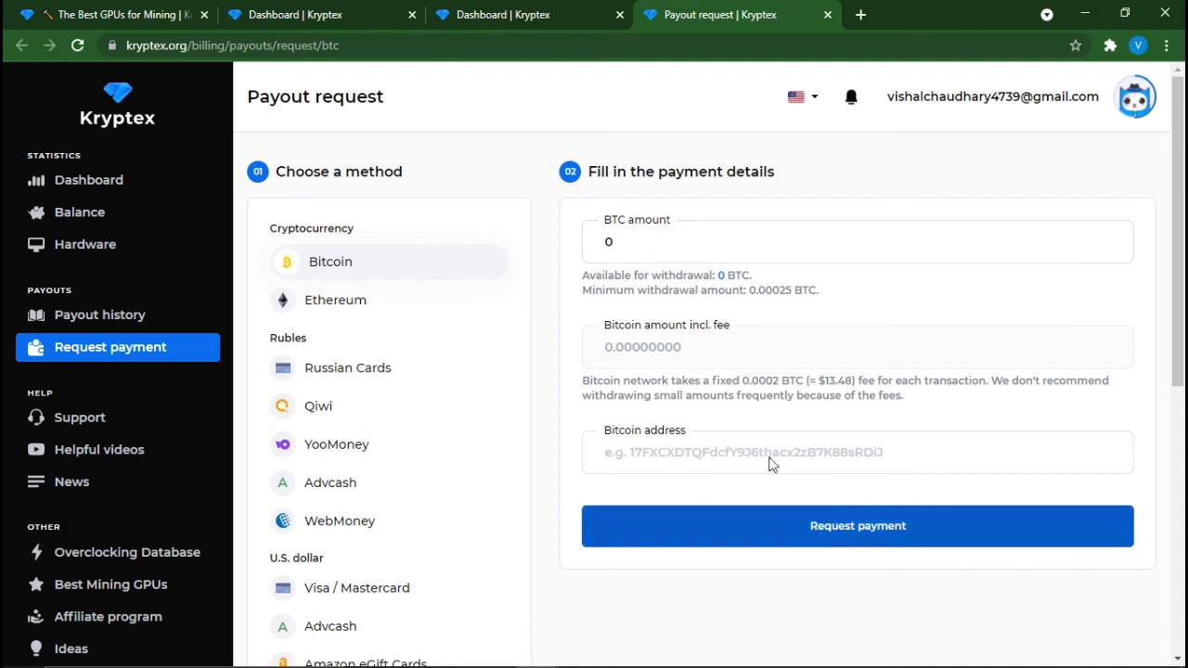
Scroll the Kryptex payout page down and back up
{"action": "scroll", "coordinate": [344, 504], "scroll_direction": "down", "scroll_amount": 3}
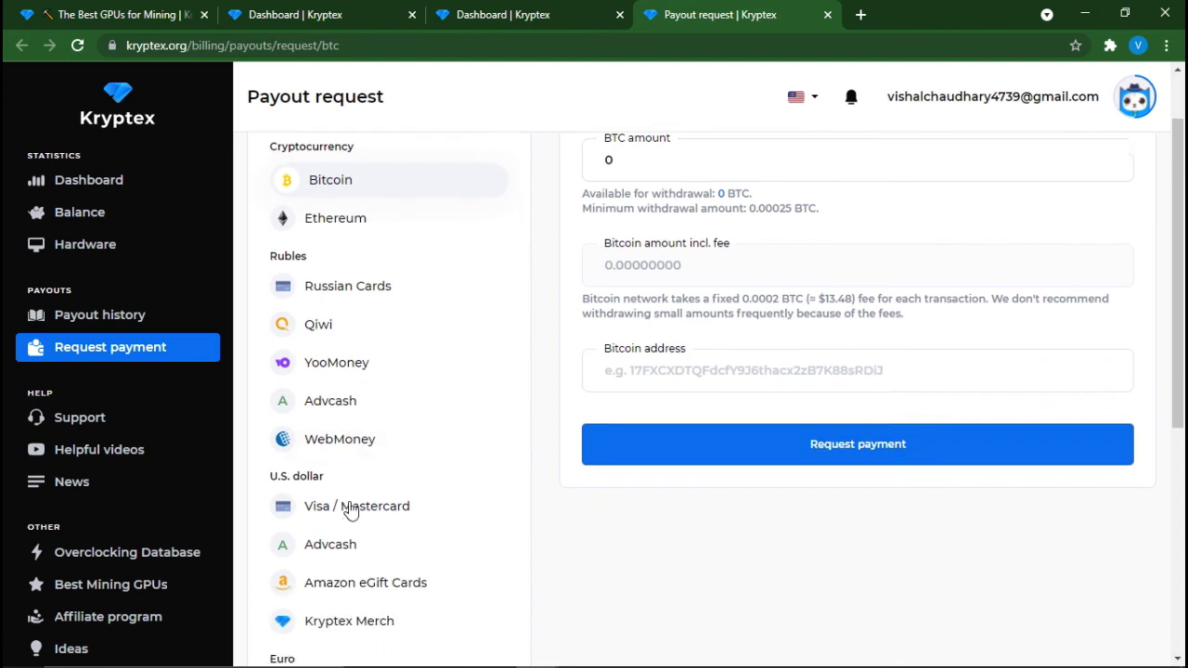
{"action": "scroll", "coordinate": [348, 501], "scroll_direction": "up", "scroll_amount": 3}
{"action": "scroll", "coordinate": [348, 501], "scroll_direction": "up", "scroll_amount": 1}
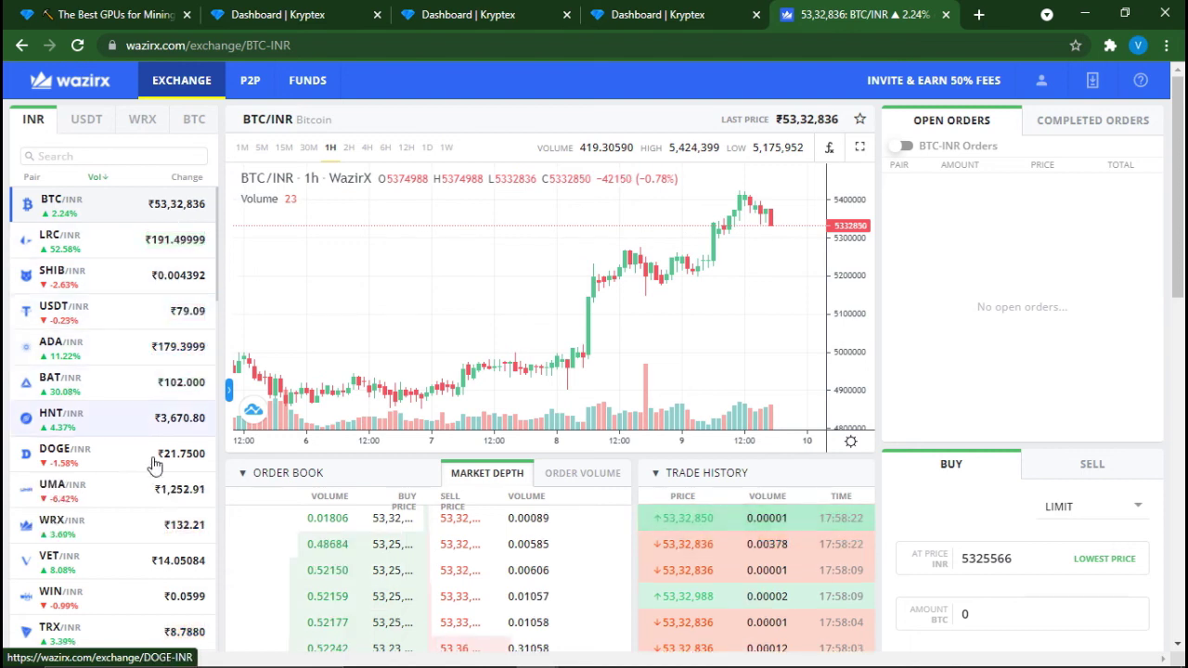
Switch WazirX from the BAT/INR market to LRC/INR (Loopring) and scroll the INR pair list
{"action": "left_click", "coordinate": [79, 395]}
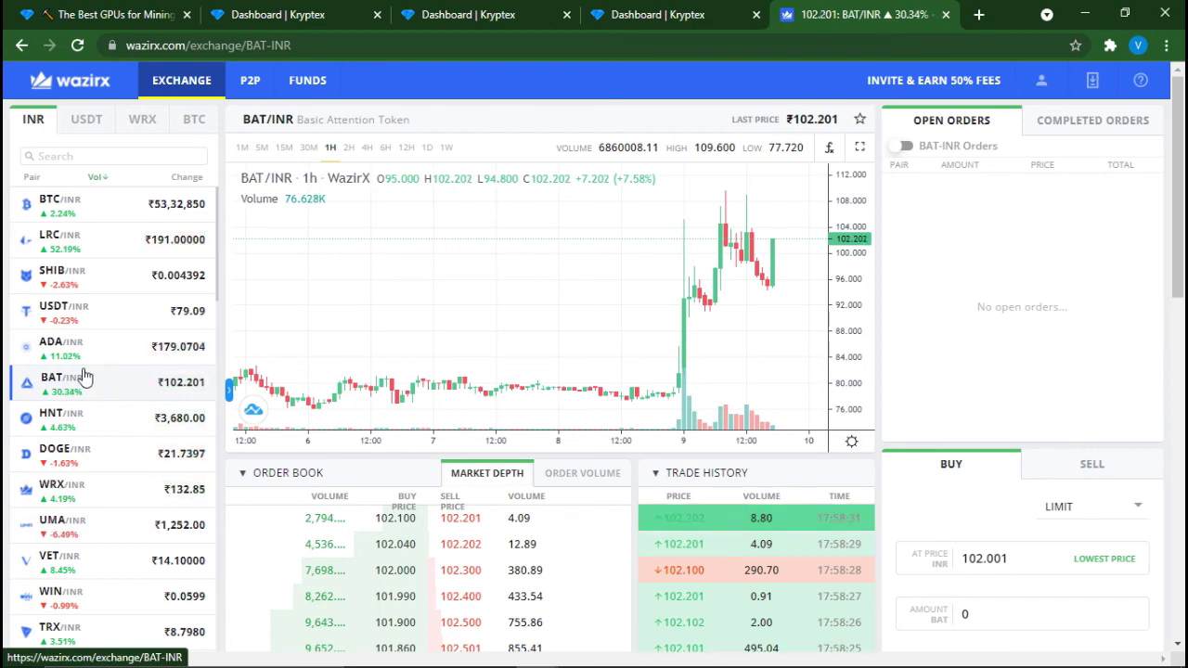
{"action": "left_click", "coordinate": [82, 248]}
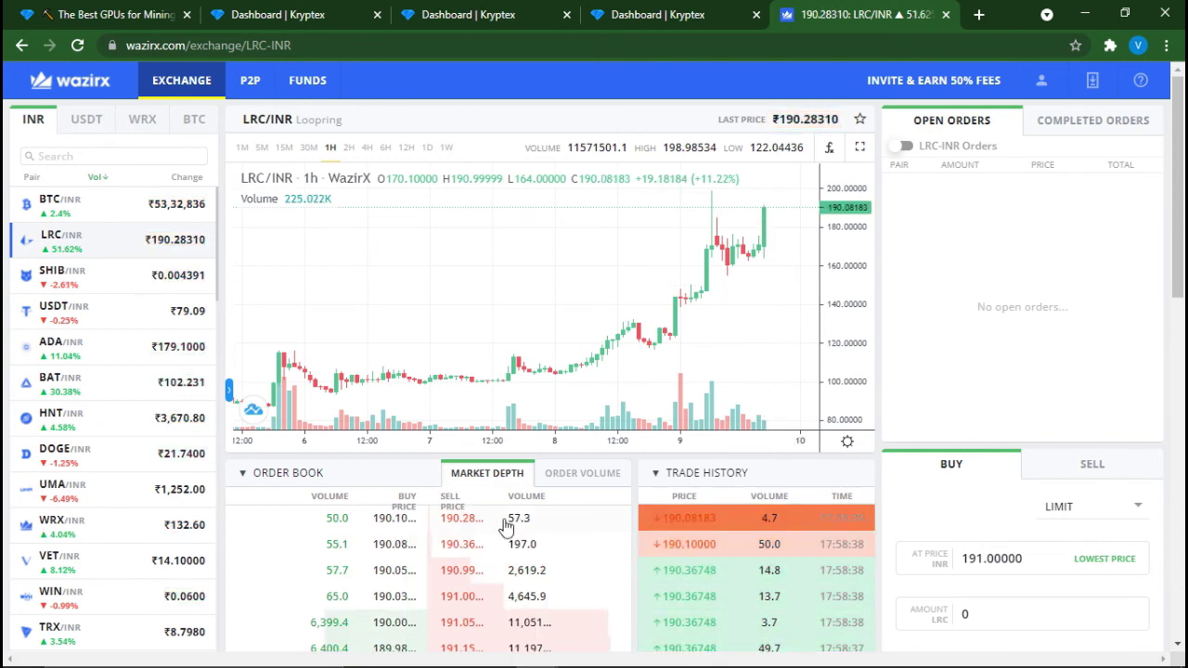
{"action": "scroll", "coordinate": [85, 480], "scroll_direction": "down", "scroll_amount": 2}
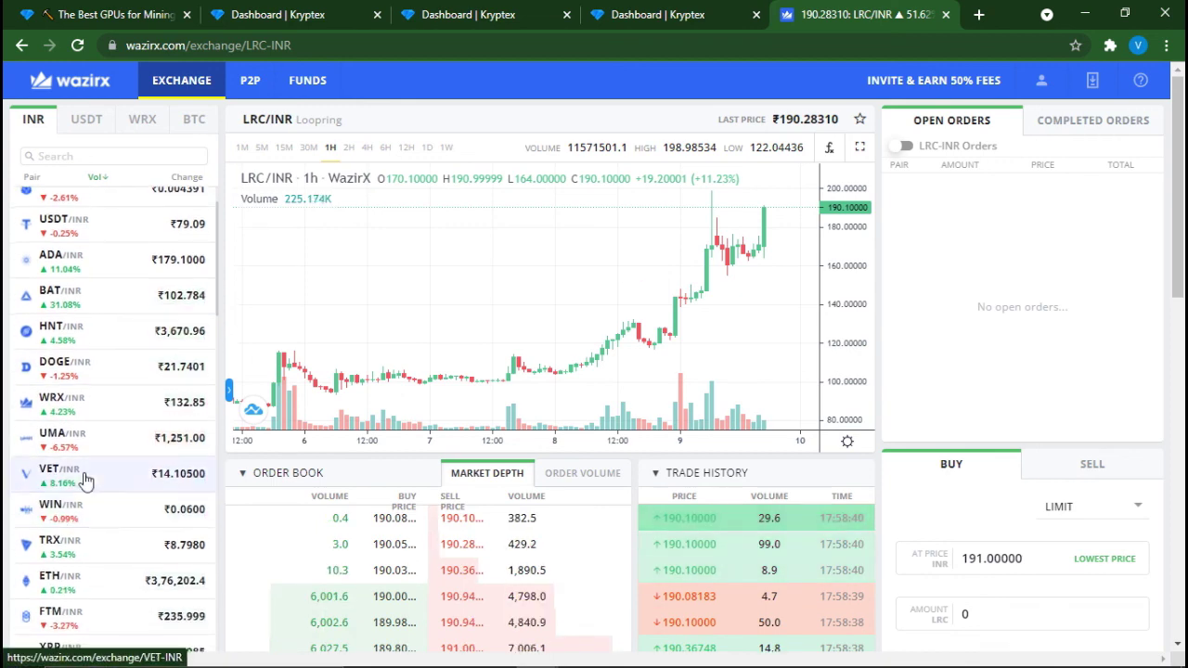
{"action": "scroll", "coordinate": [85, 480], "scroll_direction": "down", "scroll_amount": 6}
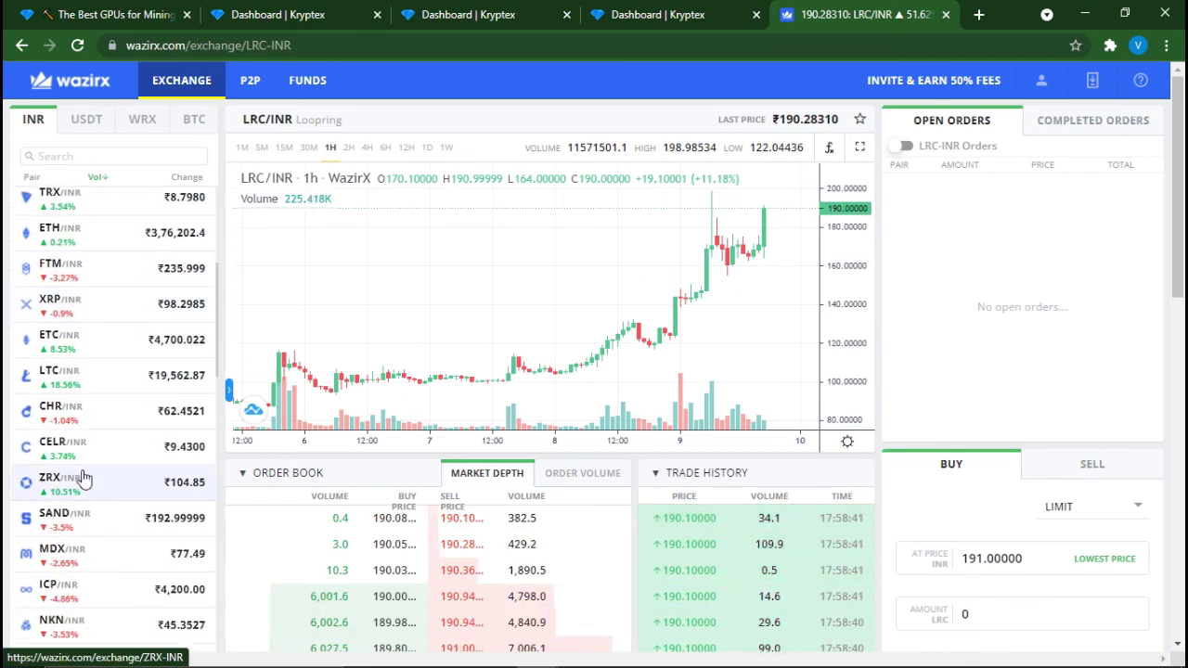
{"action": "scroll", "coordinate": [60, 422], "scroll_direction": "up", "scroll_amount": 6}
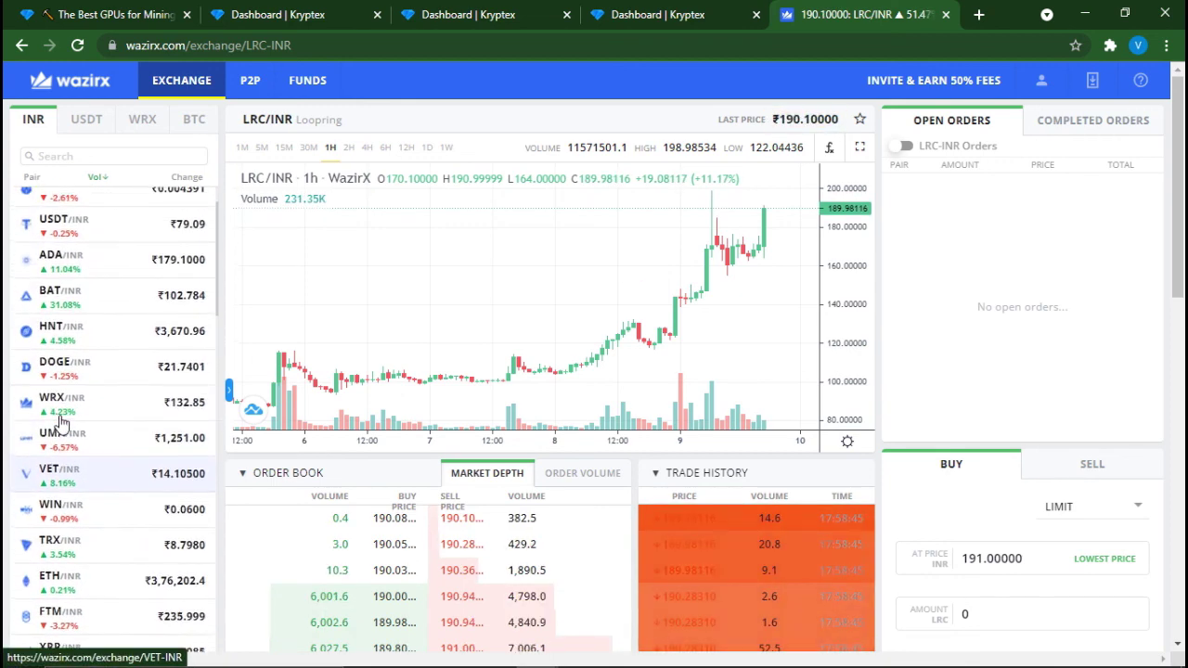
{"action": "scroll", "coordinate": [60, 422], "scroll_direction": "up", "scroll_amount": 2}
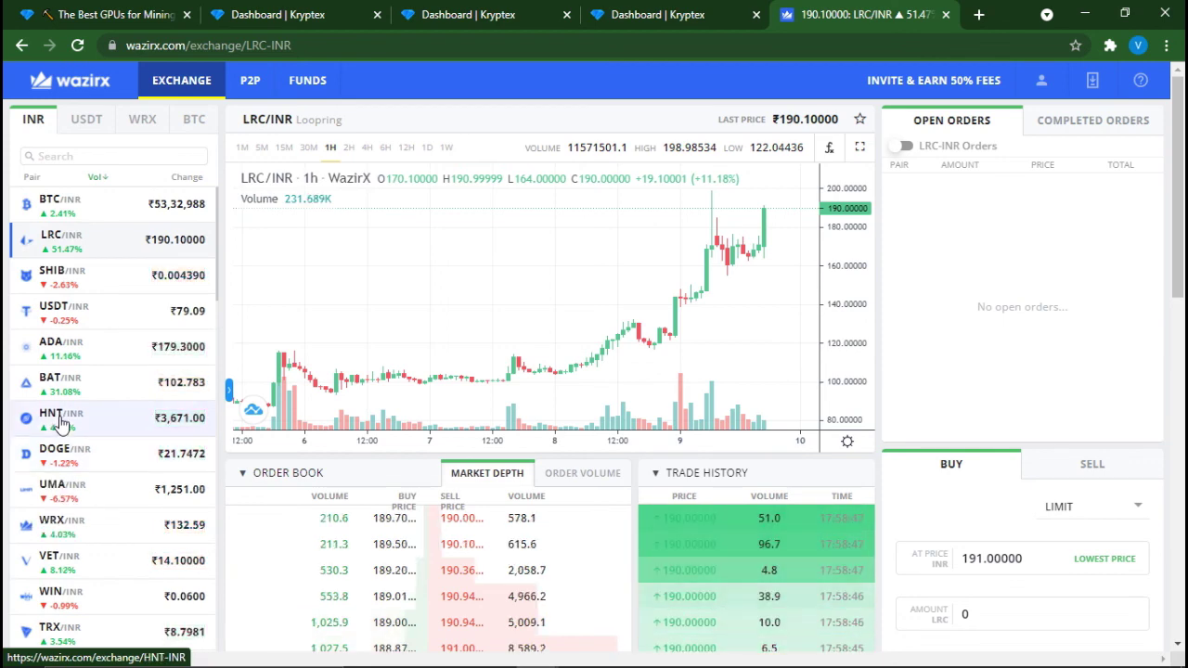